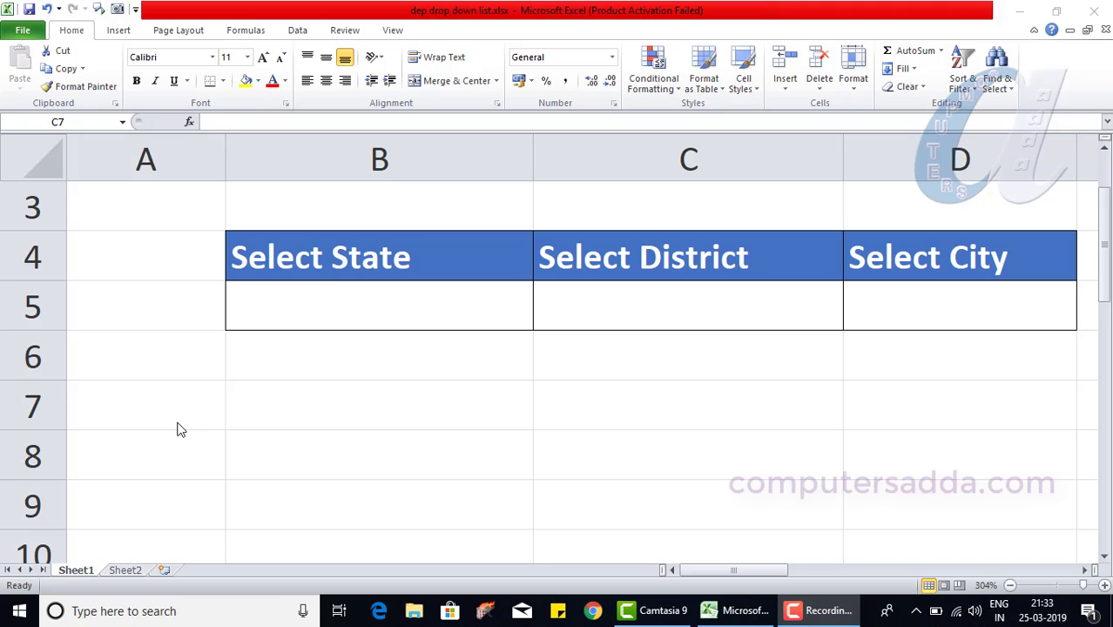
Examine the drop-down cells under Select State, Select District and Select City on Sheet1, including the list of states
{"action": "left_click", "coordinate": [427, 301]}
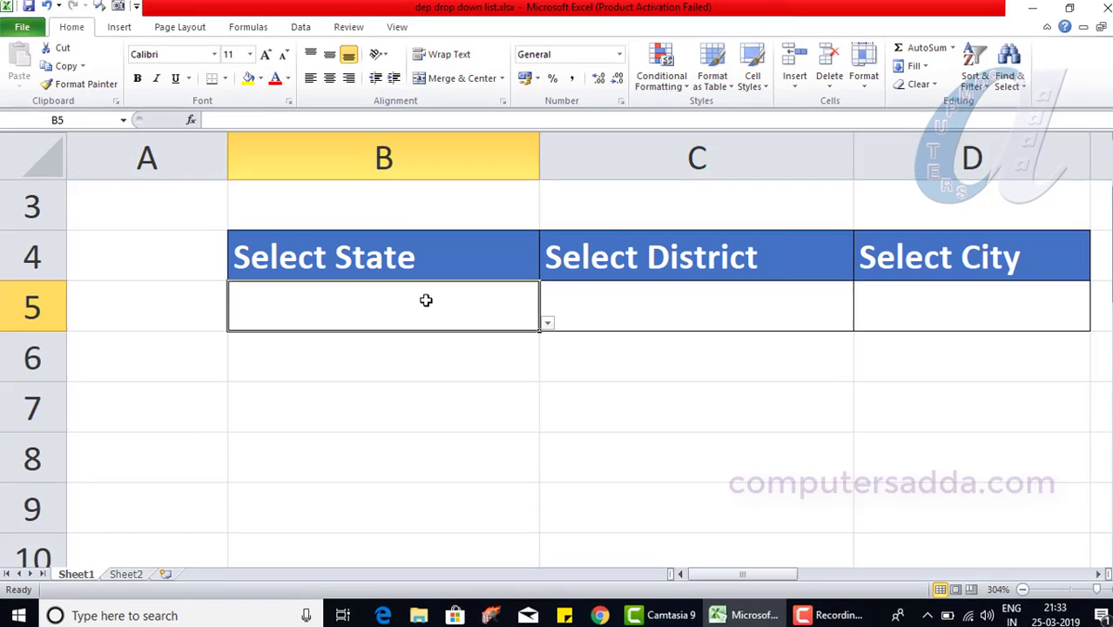
{"action": "left_click", "coordinate": [860, 364]}
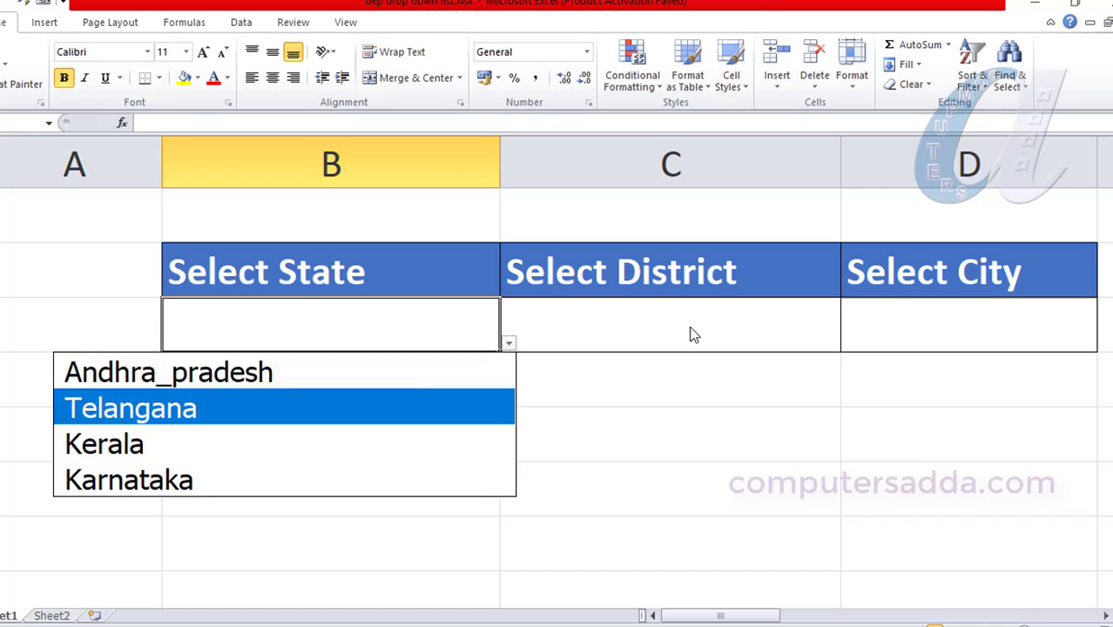
{"action": "left_click", "coordinate": [694, 333]}
{"action": "left_click", "coordinate": [769, 328]}
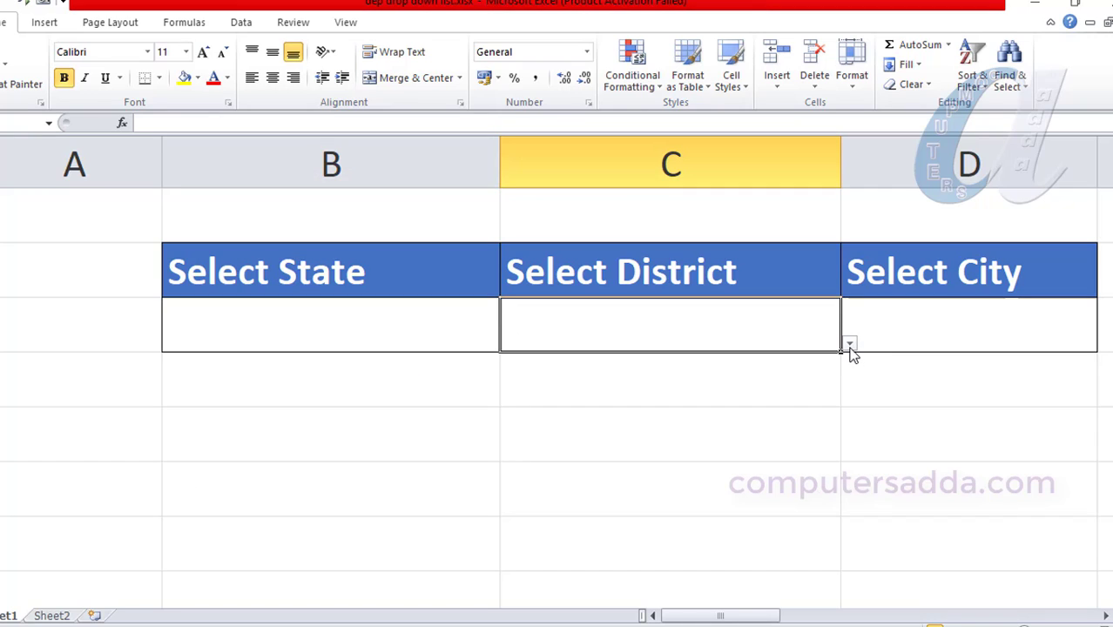
{"action": "left_click", "coordinate": [270, 324]}
{"action": "left_click", "coordinate": [728, 325]}
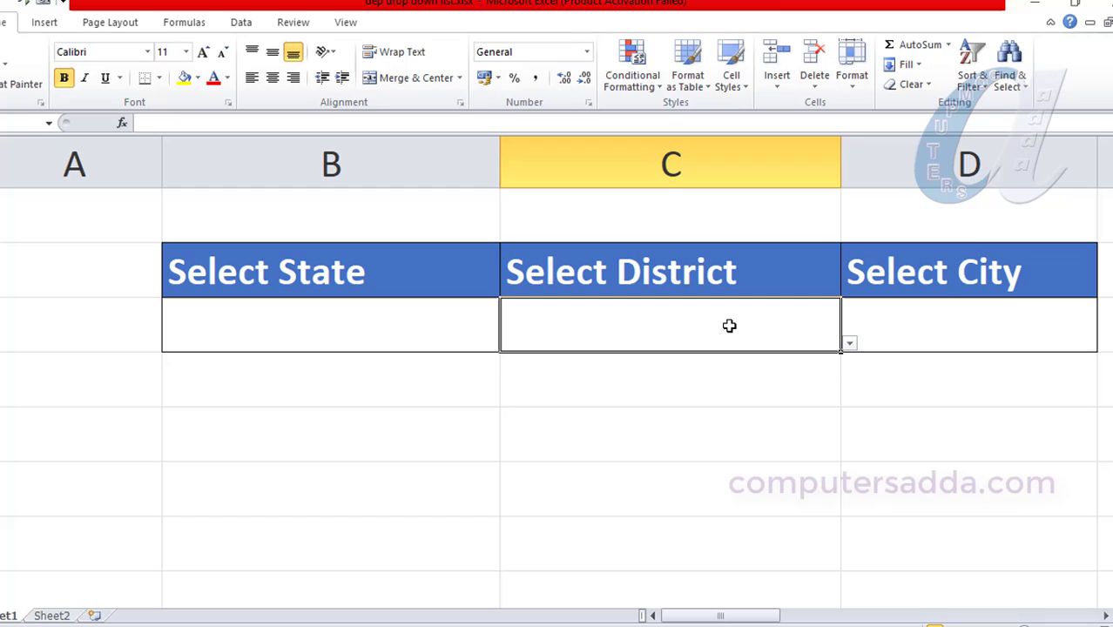
{"action": "left_click", "coordinate": [959, 334]}
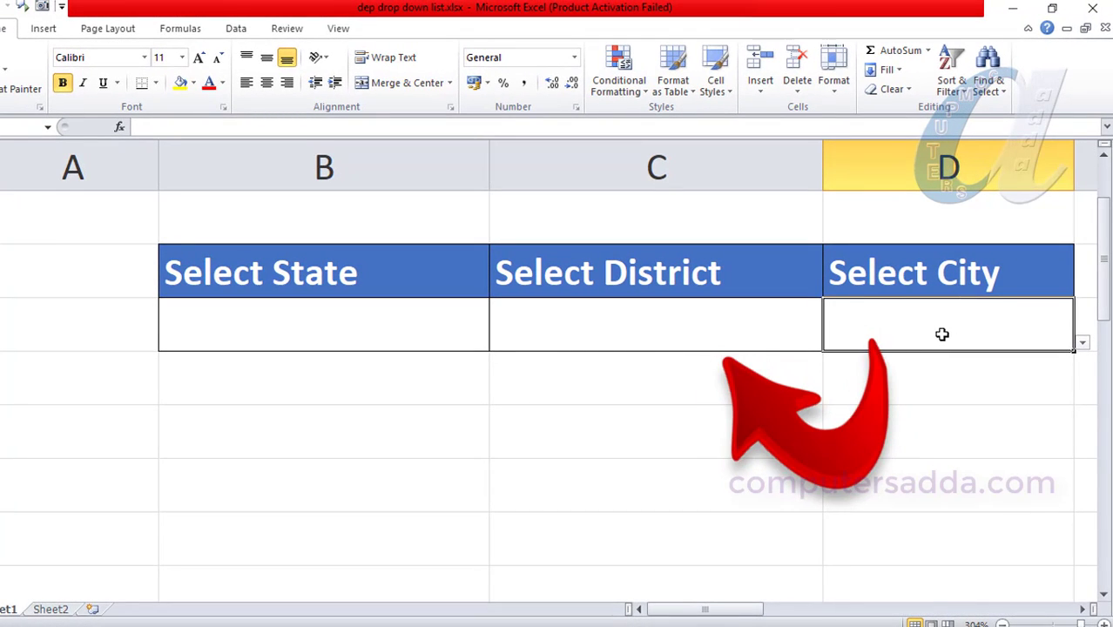
{"action": "left_click", "coordinate": [653, 332]}
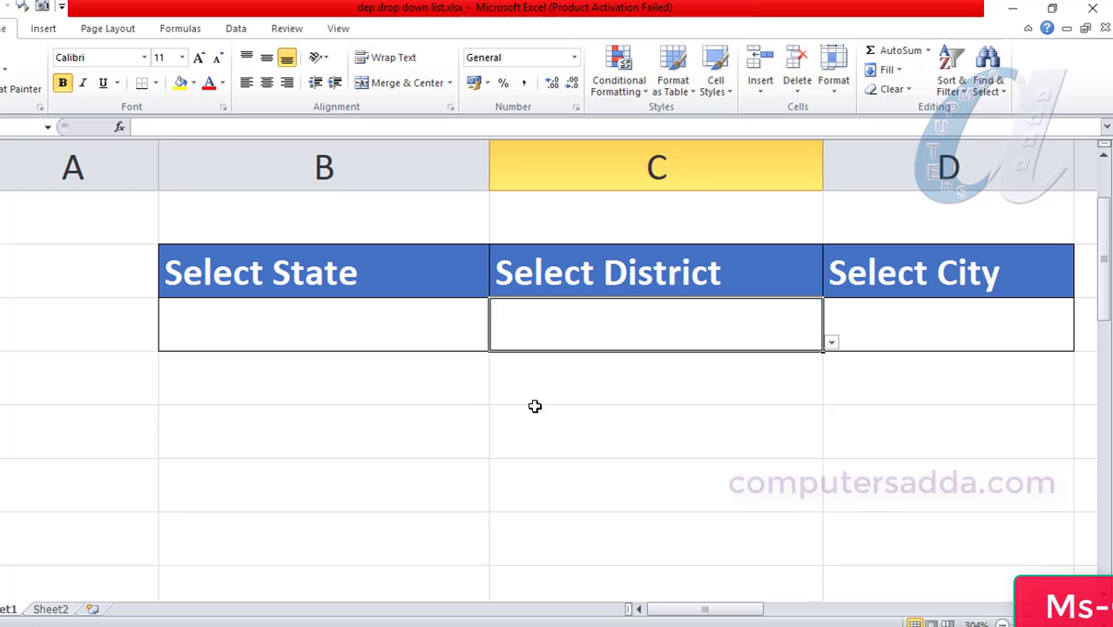
Choose Andhra_pradesh from the state drop-down in B5 and Guntur from the dependent district drop-down in C5
{"action": "key", "text": "Left"}
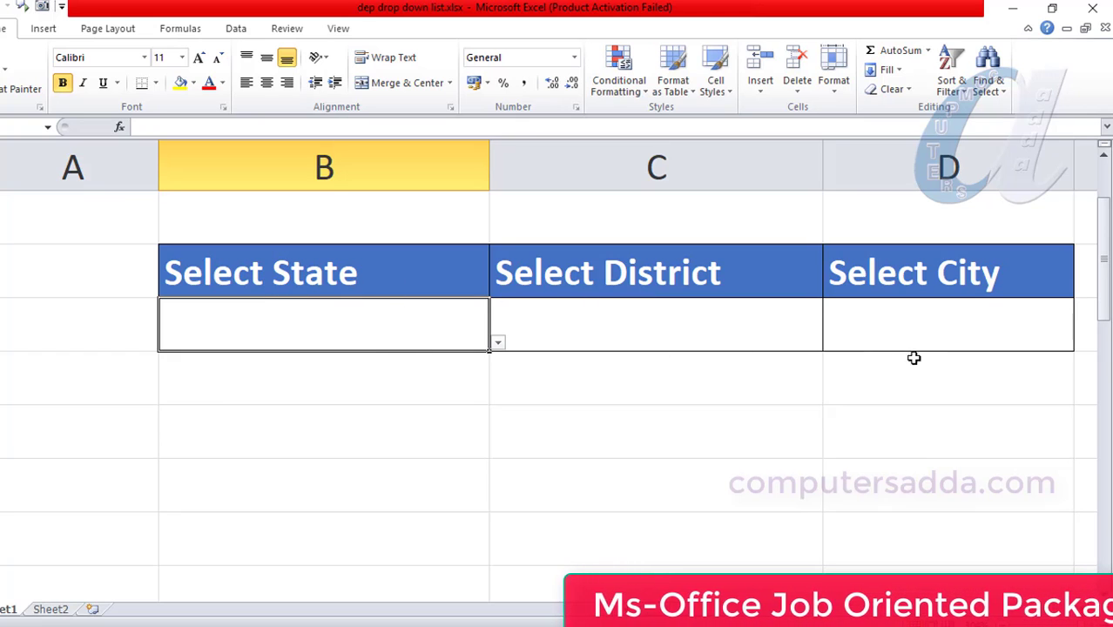
{"action": "left_click", "coordinate": [499, 345]}
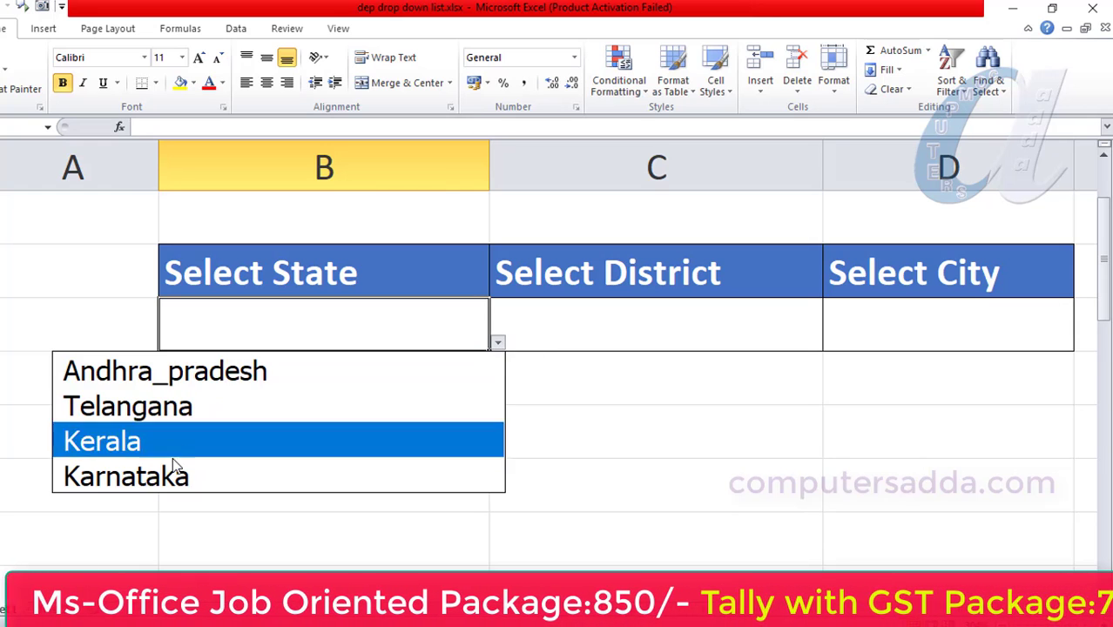
{"action": "left_click", "coordinate": [185, 373]}
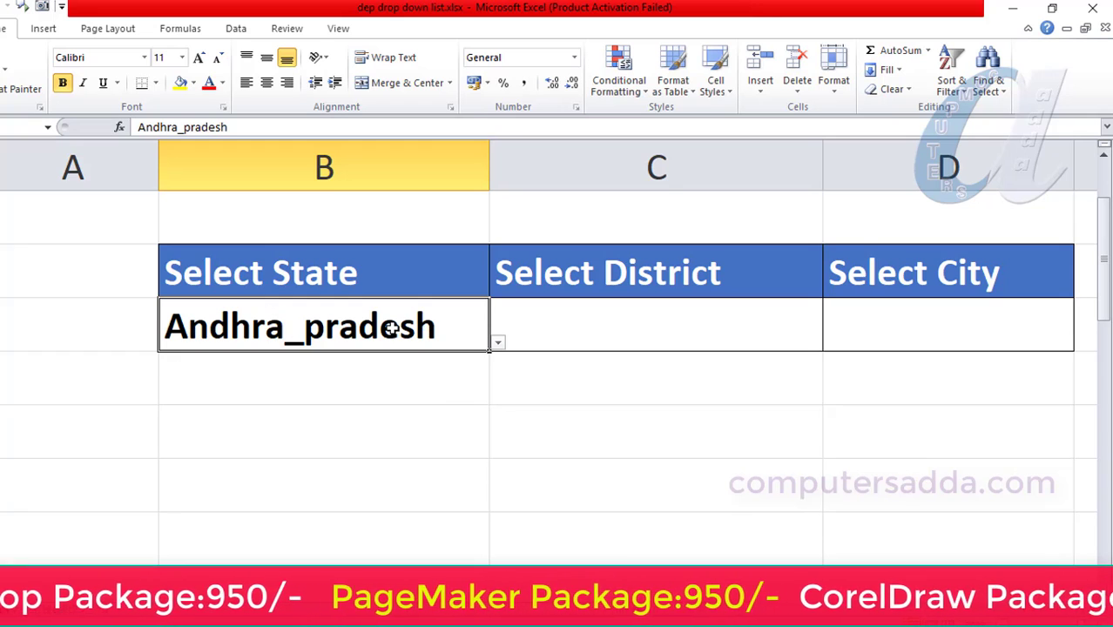
{"action": "left_click", "coordinate": [734, 332]}
{"action": "left_click", "coordinate": [832, 346]}
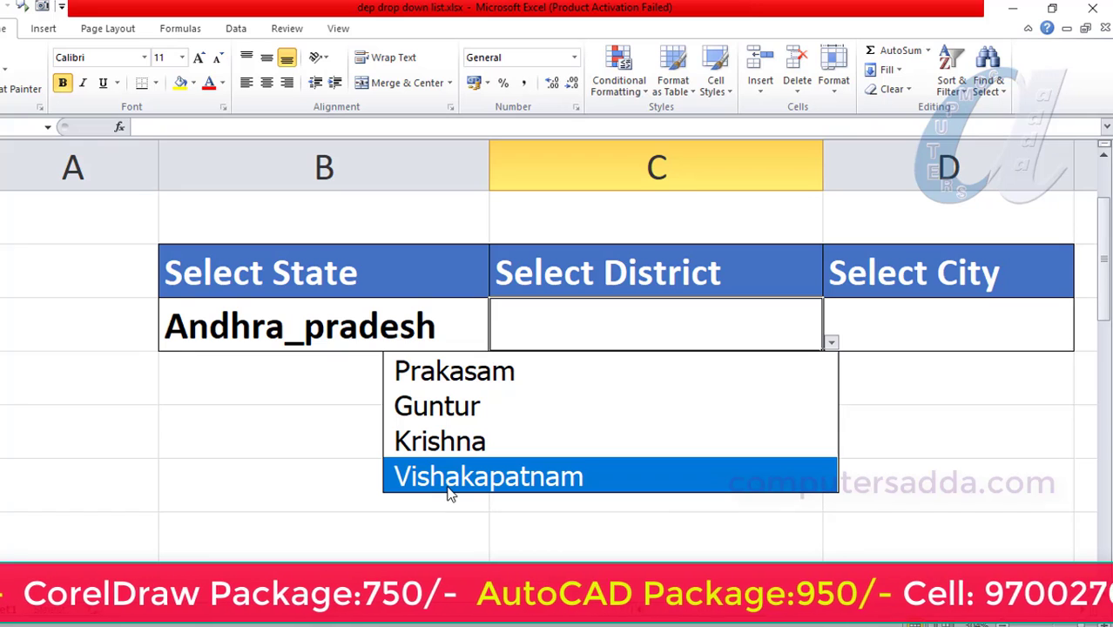
{"action": "left_click", "coordinate": [461, 412]}
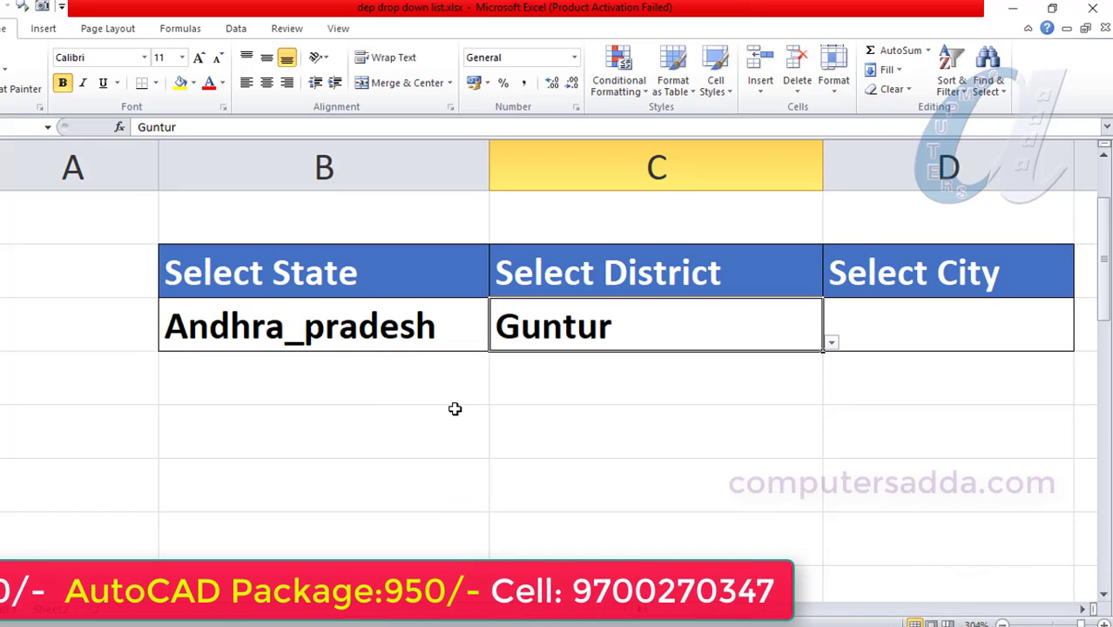
Choose Tenali from the dependent city drop-down in D5
{"action": "left_click", "coordinate": [947, 319]}
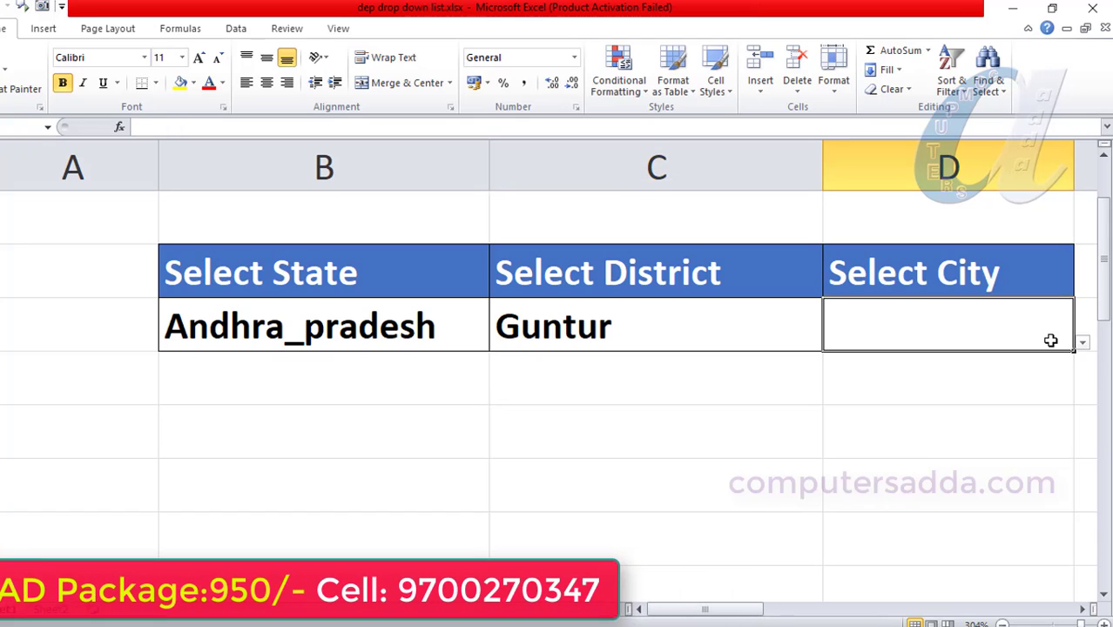
{"action": "left_click", "coordinate": [1082, 343]}
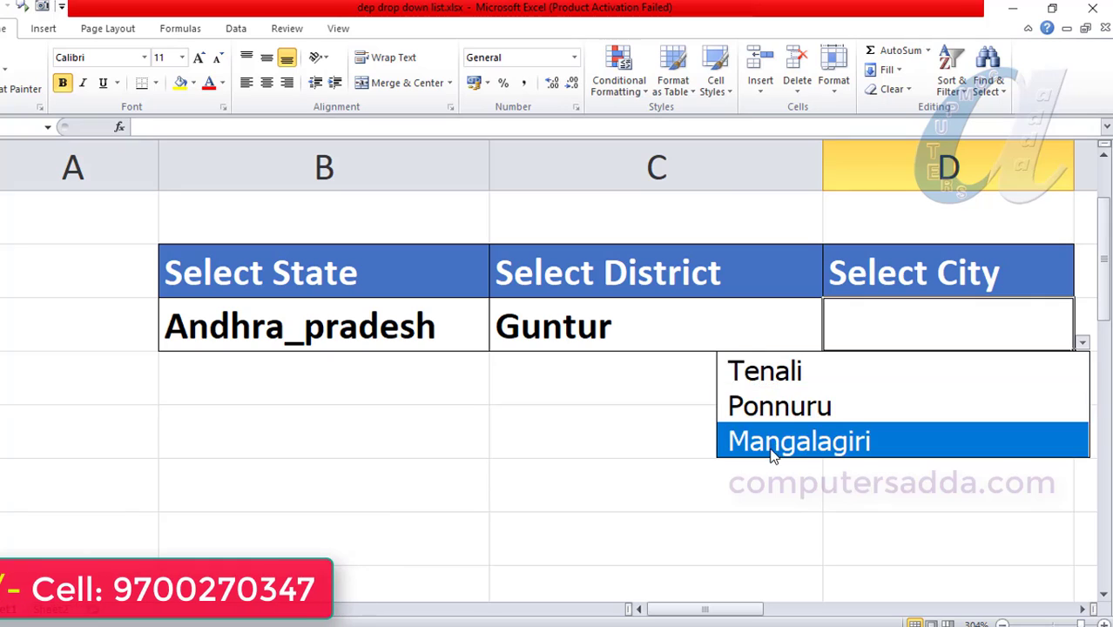
{"action": "left_click", "coordinate": [795, 383]}
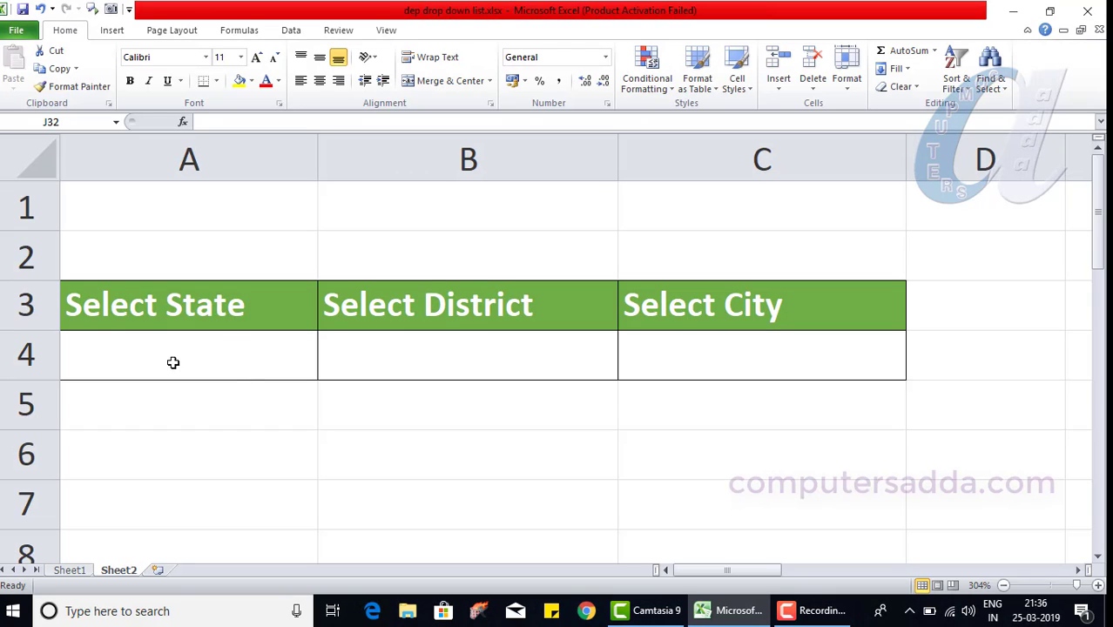
Review the empty State, District and City selection table in A3:C4 and the State source list in F3:F7 on Sheet2
{"action": "left_click_drag", "start_coordinate": [154, 354], "coordinate": [748, 351]}
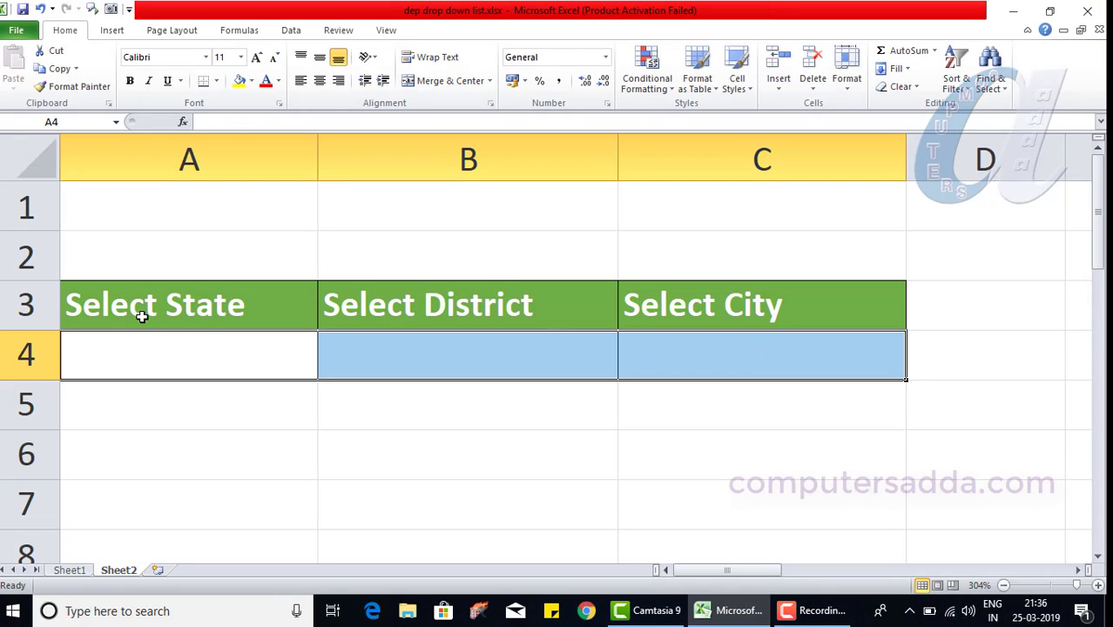
{"action": "left_click_drag", "start_coordinate": [142, 314], "coordinate": [807, 311]}
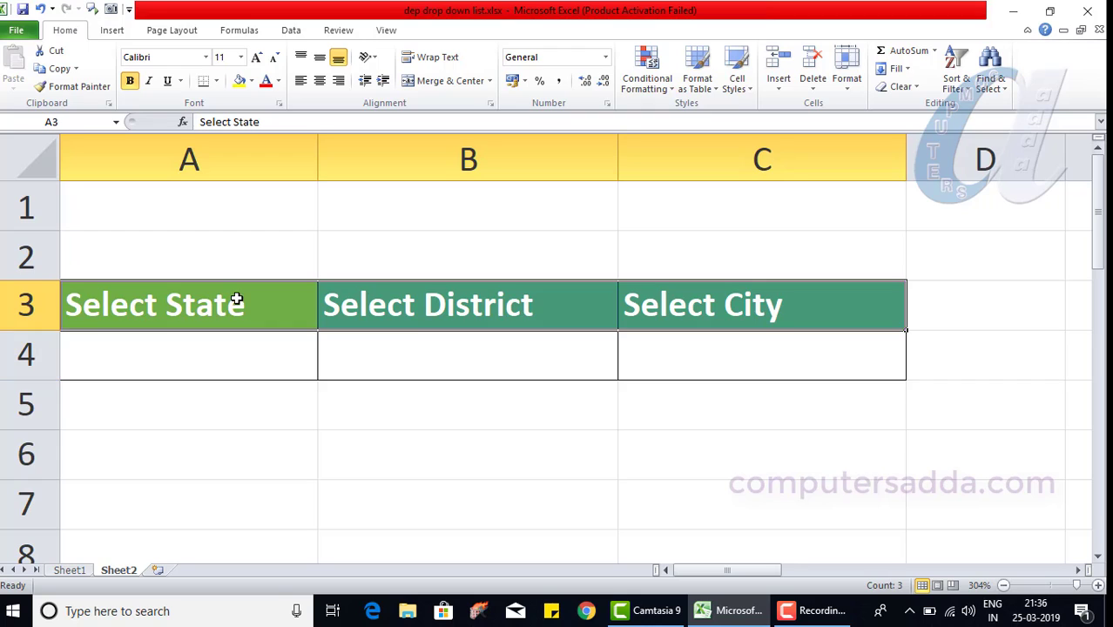
{"action": "left_click", "coordinate": [599, 312]}
{"action": "left_click", "coordinate": [754, 310]}
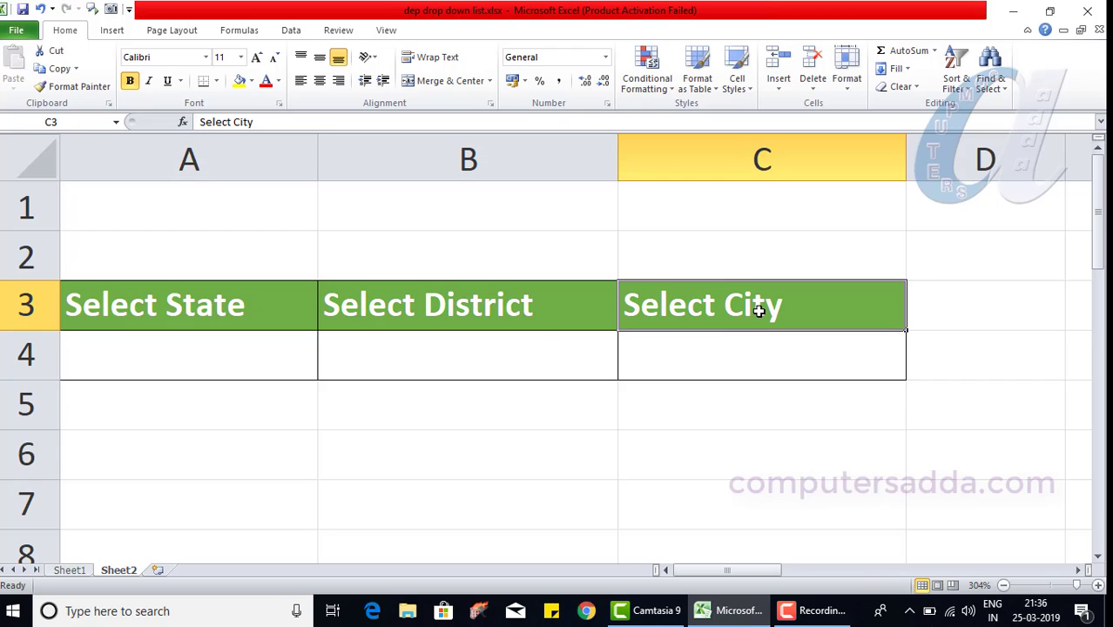
{"action": "left_click_drag", "start_coordinate": [131, 357], "coordinate": [795, 364]}
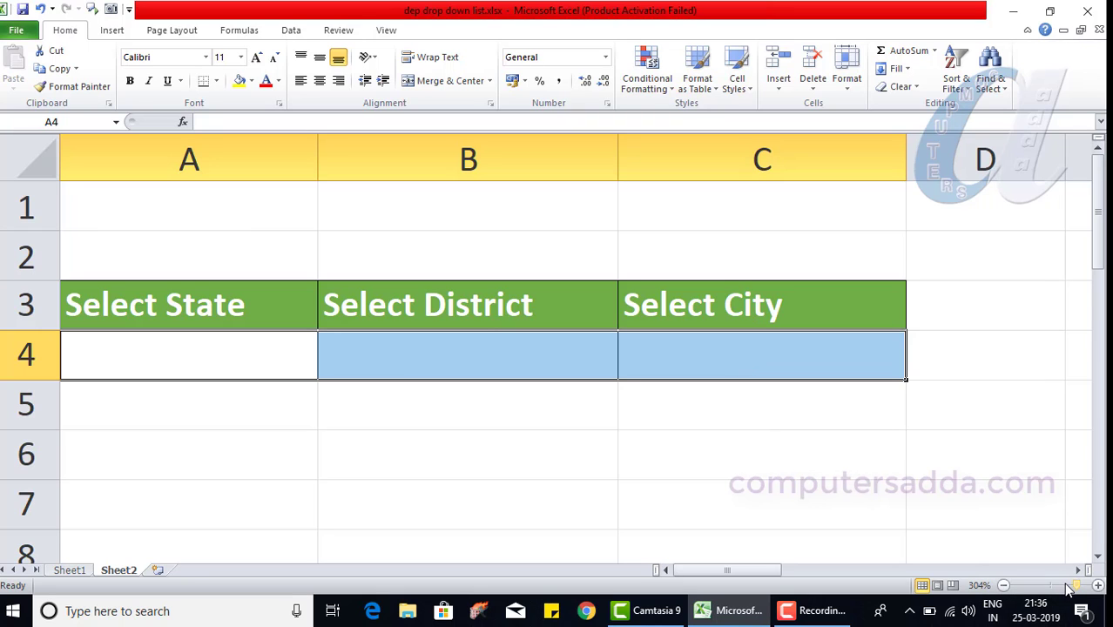
{"action": "mouse_move", "coordinate": [1069, 590]}
{"action": "left_mouse_down"}
{"action": "mouse_move", "coordinate": [1039, 592]}
{"action": "mouse_move", "coordinate": [1071, 590]}
{"action": "left_mouse_up"}
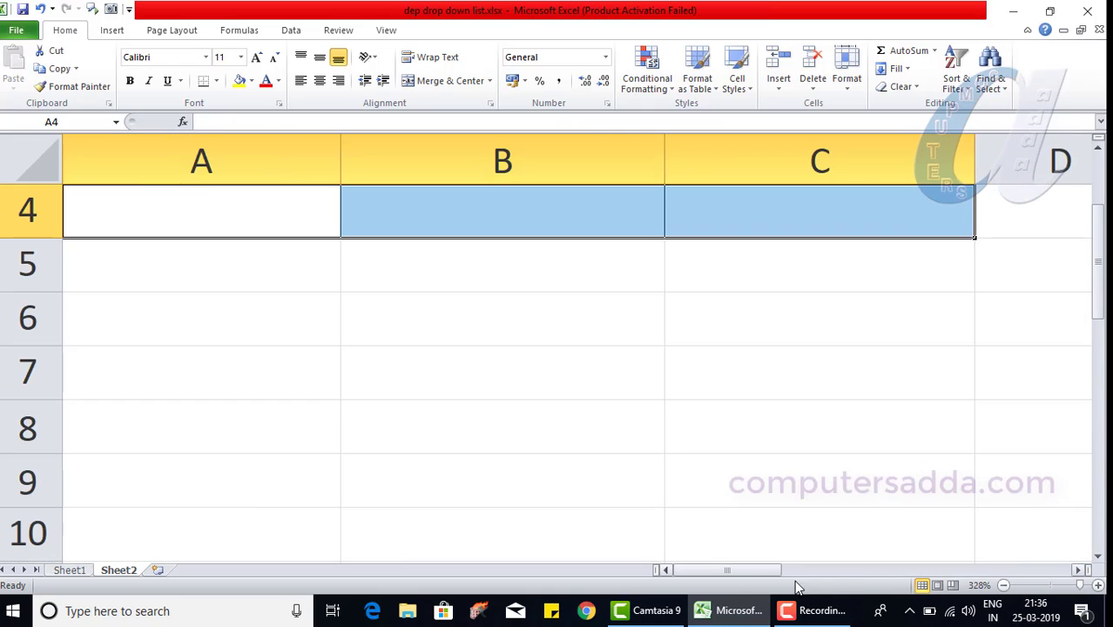
{"action": "left_click_drag", "start_coordinate": [723, 572], "coordinate": [825, 577]}
{"action": "scroll", "coordinate": [697, 497], "scroll_direction": "up", "scroll_amount": 1}
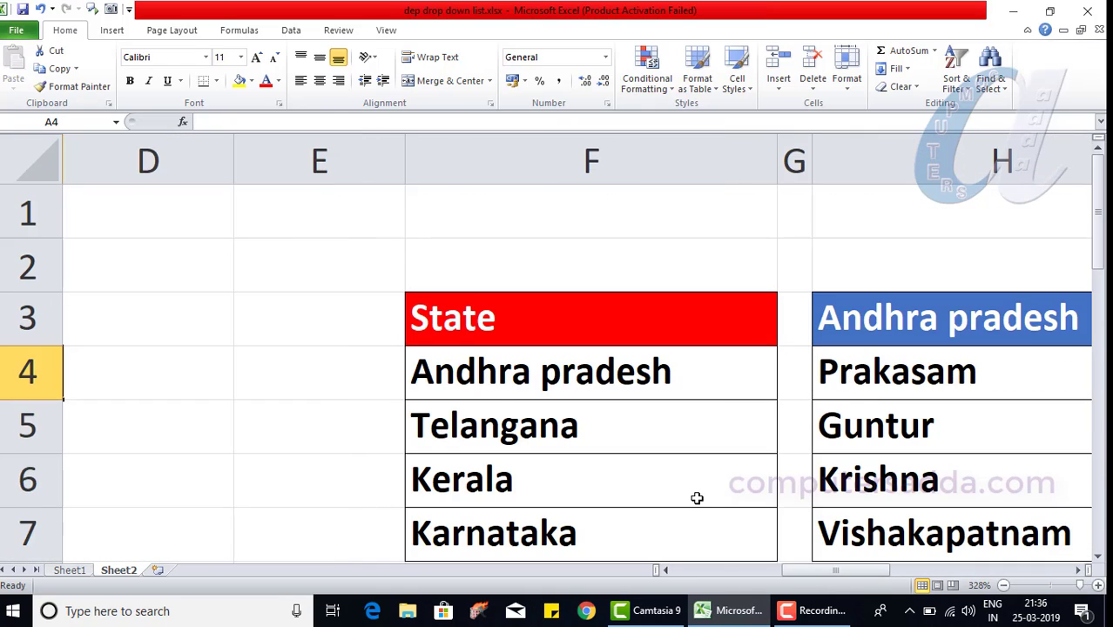
{"action": "left_click", "coordinate": [1099, 558]}
{"action": "left_click", "coordinate": [489, 273]}
{"action": "key", "text": "ctrl+b"}
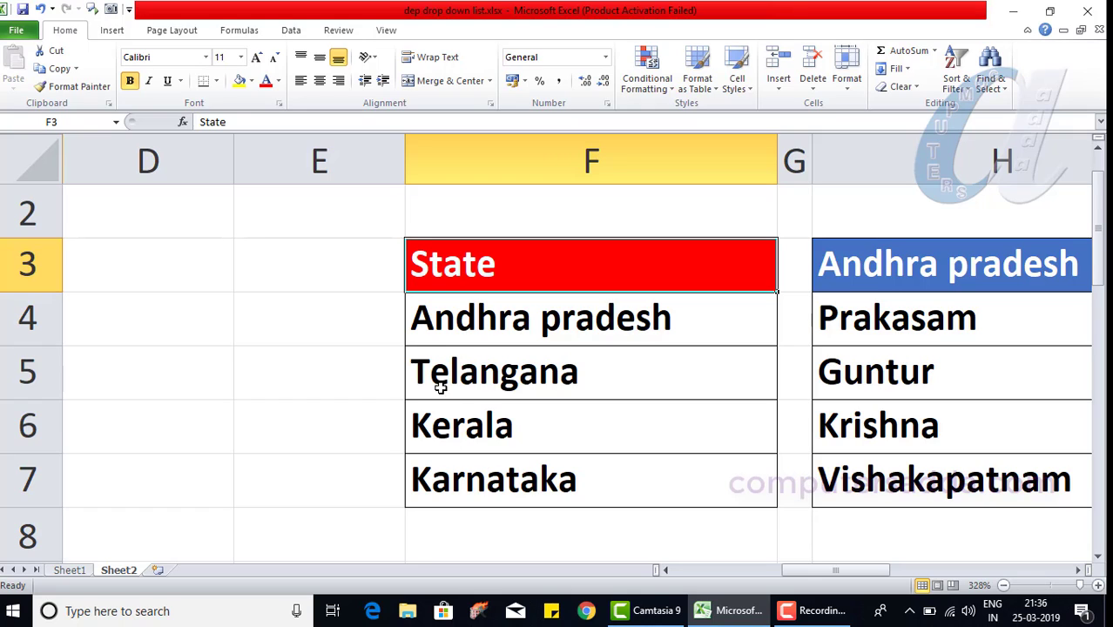
{"action": "left_click_drag", "start_coordinate": [471, 322], "coordinate": [467, 470]}
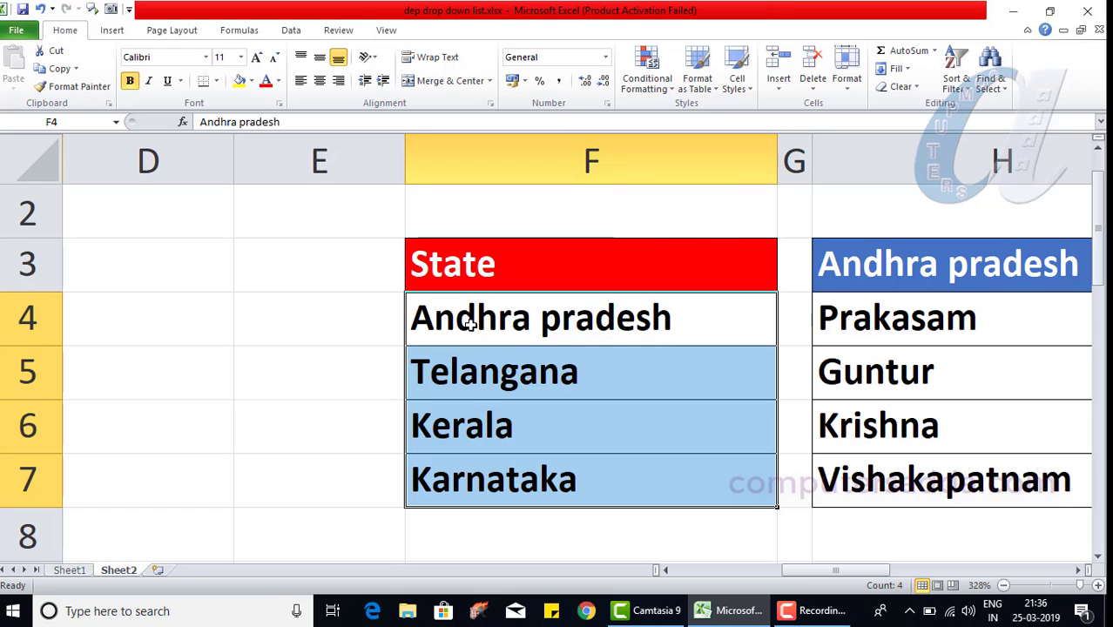
Examine the source table in H3:K7, going over the state headers and the districts listed under each one
{"action": "left_click", "coordinate": [1003, 585]}
{"action": "left_click", "coordinate": [1003, 585]}
{"action": "left_click", "coordinate": [1003, 585]}
{"action": "left_click", "coordinate": [1003, 585]}
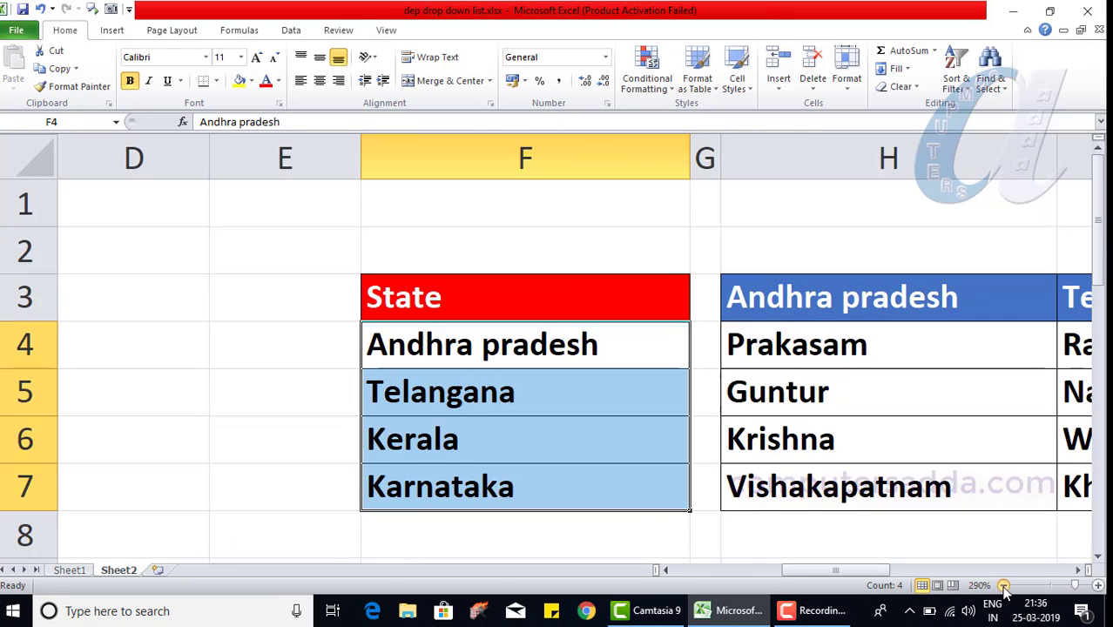
{"action": "left_click", "coordinate": [1003, 585]}
{"action": "left_click", "coordinate": [1003, 585]}
{"action": "left_click", "coordinate": [1003, 585]}
{"action": "left_click", "coordinate": [1003, 585]}
{"action": "left_click", "coordinate": [1003, 586]}
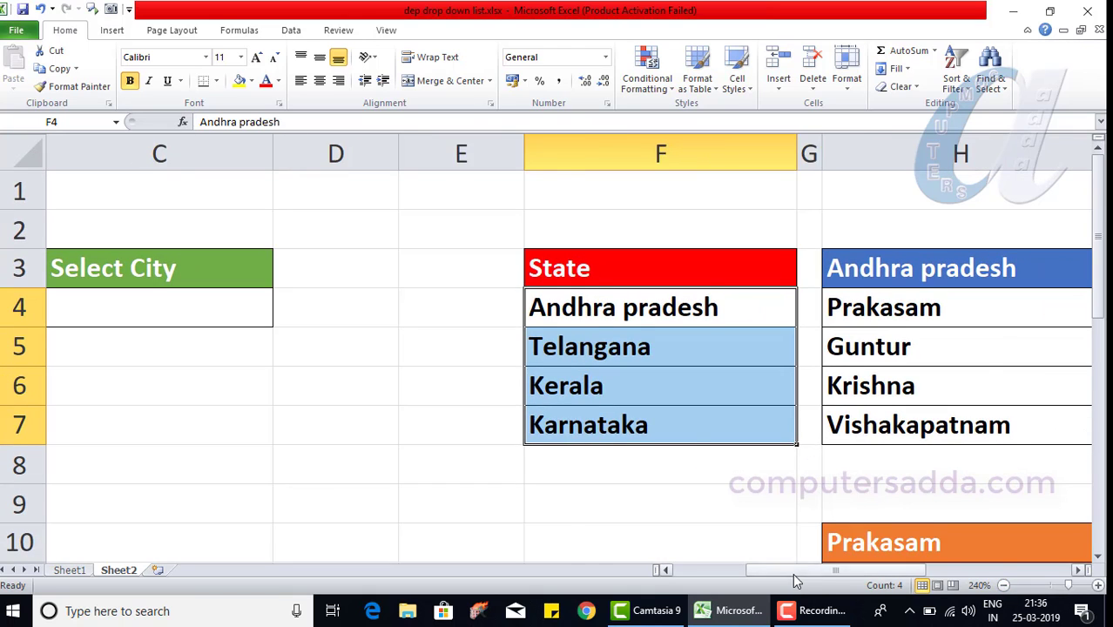
{"action": "left_click_drag", "start_coordinate": [793, 573], "coordinate": [958, 579]}
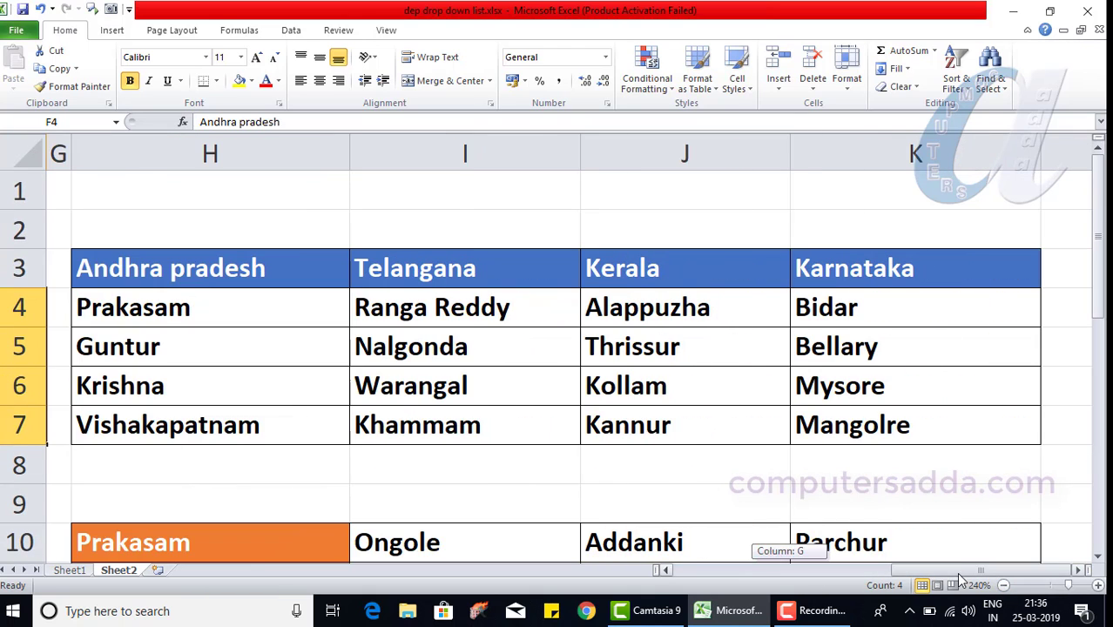
{"action": "left_click", "coordinate": [154, 265]}
{"action": "left_click", "coordinate": [562, 268]}
{"action": "left_click", "coordinate": [681, 268]}
{"action": "left_click", "coordinate": [877, 269]}
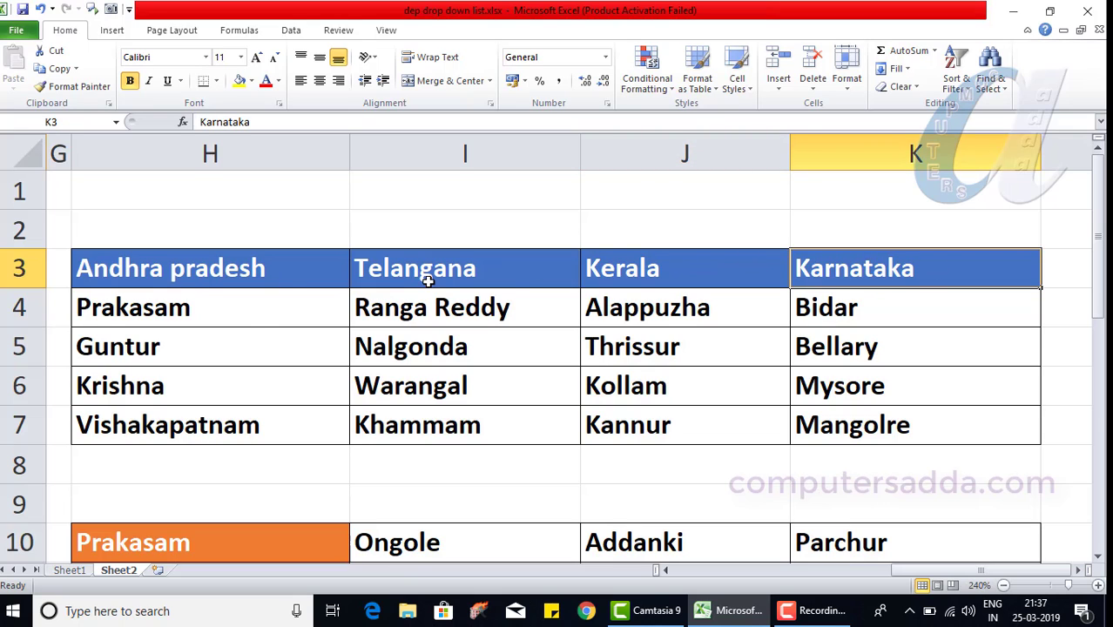
{"action": "left_click_drag", "start_coordinate": [170, 311], "coordinate": [157, 426]}
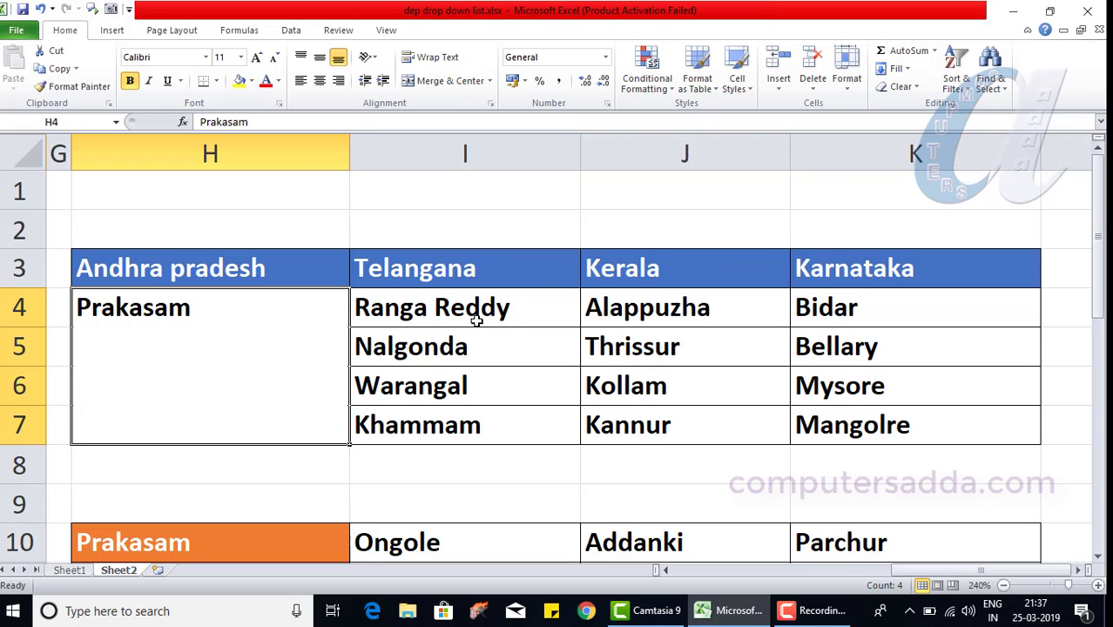
{"action": "left_click_drag", "start_coordinate": [472, 316], "coordinate": [467, 428]}
{"action": "left_click_drag", "start_coordinate": [655, 310], "coordinate": [662, 433]}
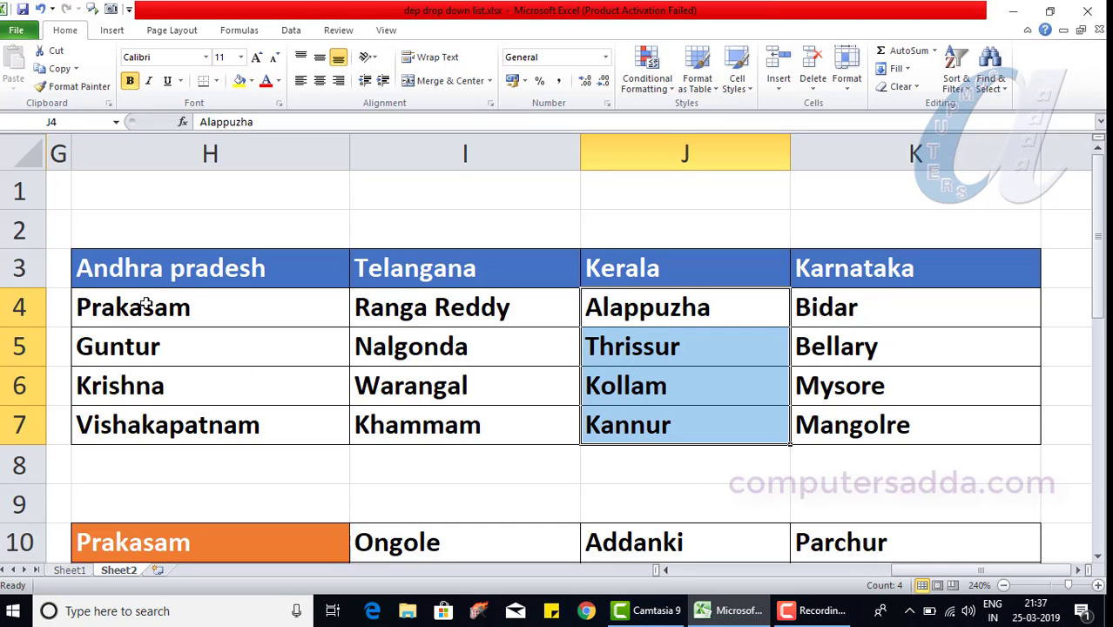
{"action": "left_click_drag", "start_coordinate": [142, 300], "coordinate": [925, 424]}
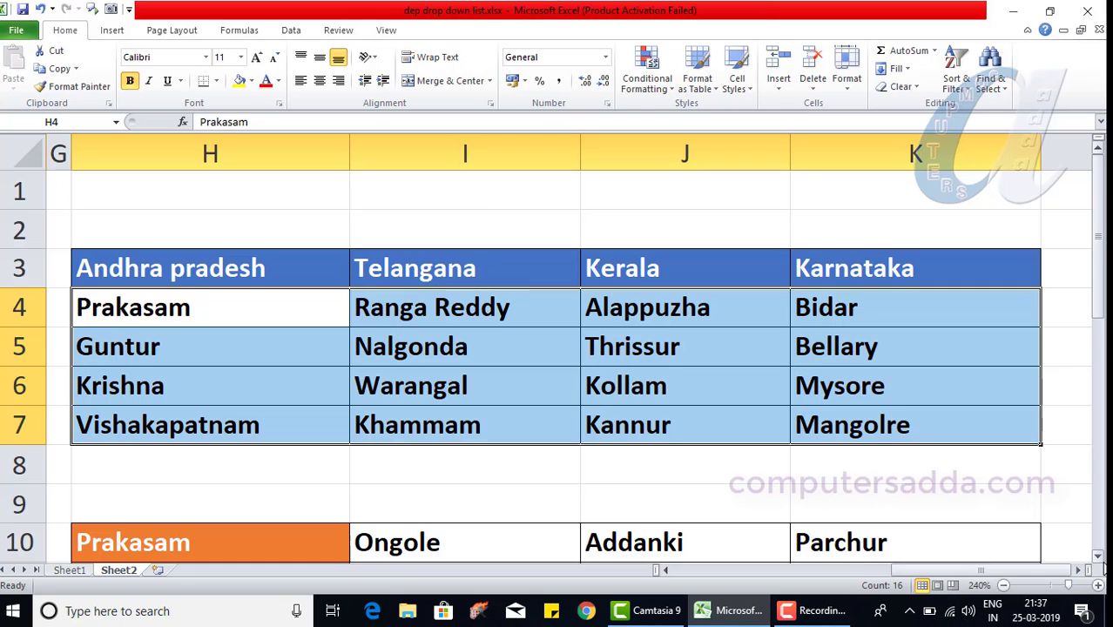
Examine the city source table starting at row 10, checking the district names in column H against the cities in columns I to K
{"action": "scroll", "coordinate": [1099, 556], "scroll_direction": "down", "scroll_amount": 4}
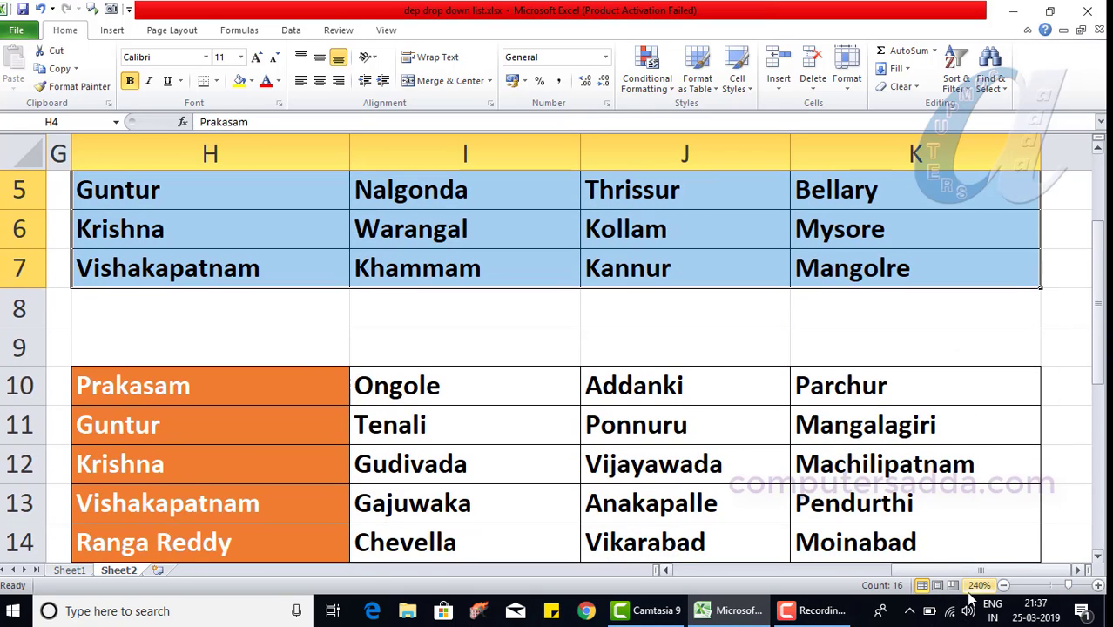
{"action": "left_click_drag", "start_coordinate": [1067, 586], "coordinate": [1062, 589]}
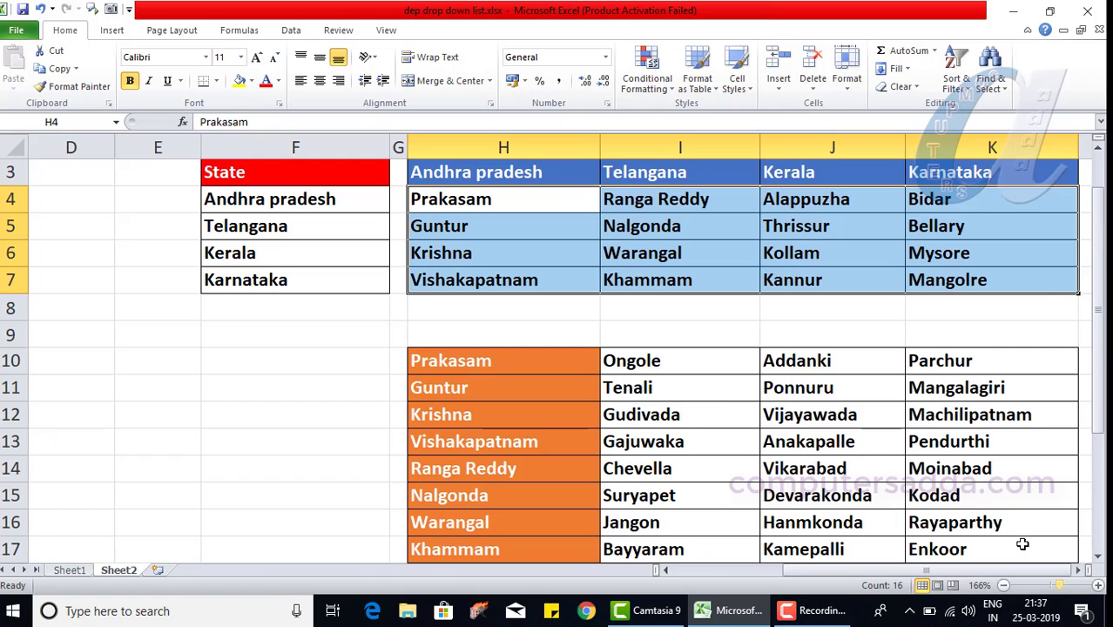
{"action": "left_click_drag", "start_coordinate": [1099, 270], "coordinate": [1099, 255]}
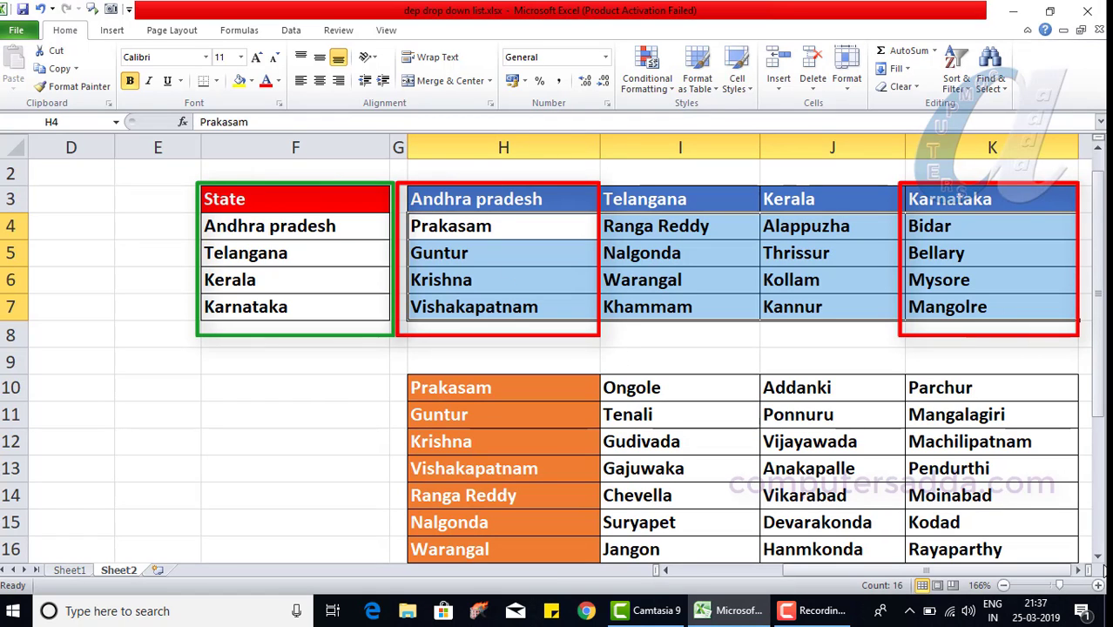
{"action": "scroll", "coordinate": [862, 394], "scroll_direction": "down", "scroll_amount": 2}
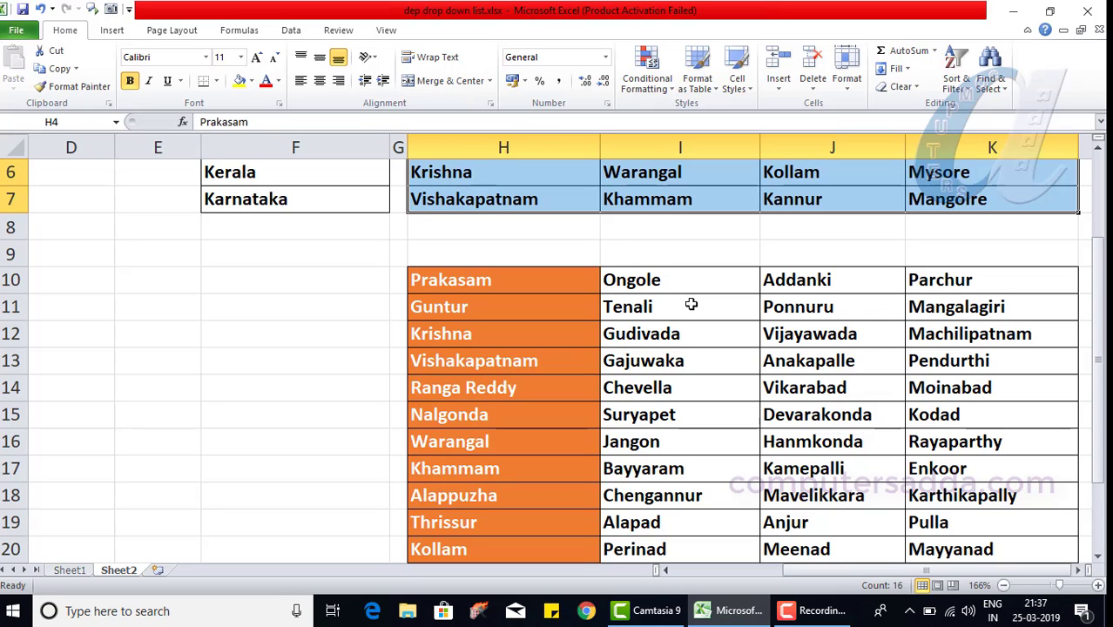
{"action": "left_click_drag", "start_coordinate": [452, 280], "coordinate": [465, 521]}
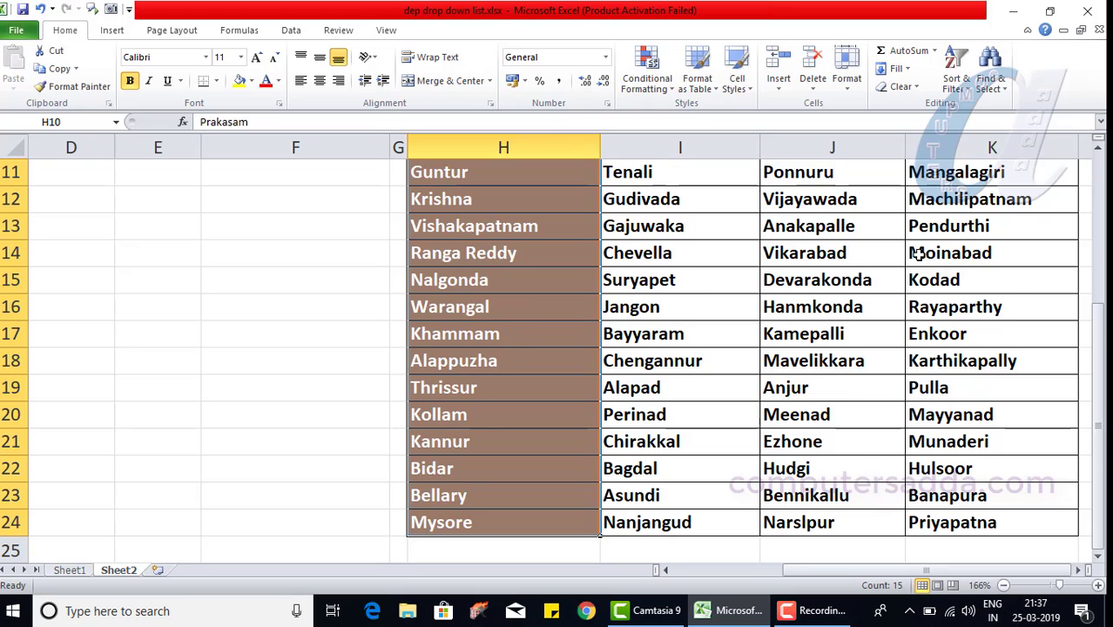
{"action": "scroll", "coordinate": [917, 253], "scroll_direction": "up", "scroll_amount": 1}
{"action": "left_click_drag", "start_coordinate": [642, 228], "coordinate": [971, 226]}
{"action": "left_click_drag", "start_coordinate": [643, 250], "coordinate": [847, 252]}
{"action": "scroll", "coordinate": [687, 313], "scroll_direction": "up", "scroll_amount": 4, "text": "ctrl"}
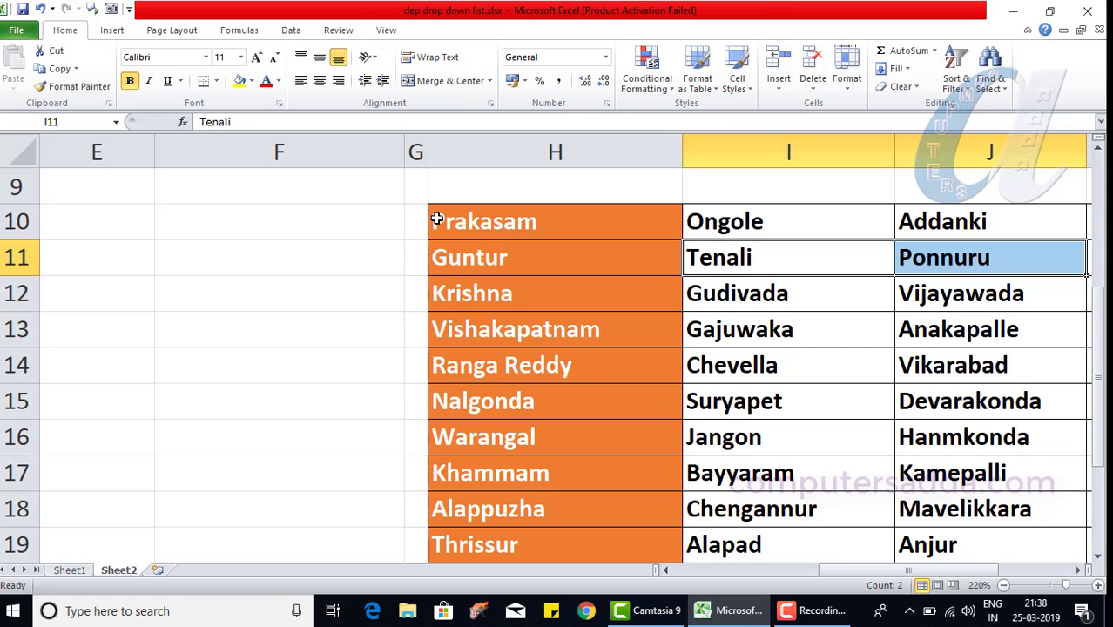
Replace every space with an underscore in the names across the source range F3:K24
{"action": "left_click_drag", "start_coordinate": [1099, 362], "coordinate": [1099, 225]}
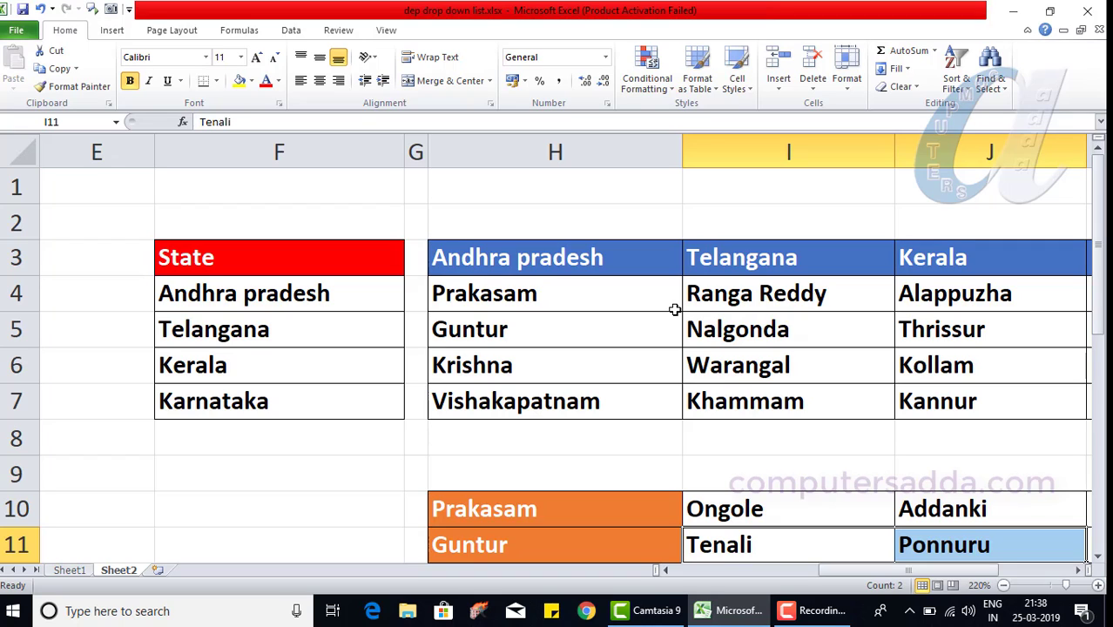
{"action": "left_click", "coordinate": [1051, 585]}
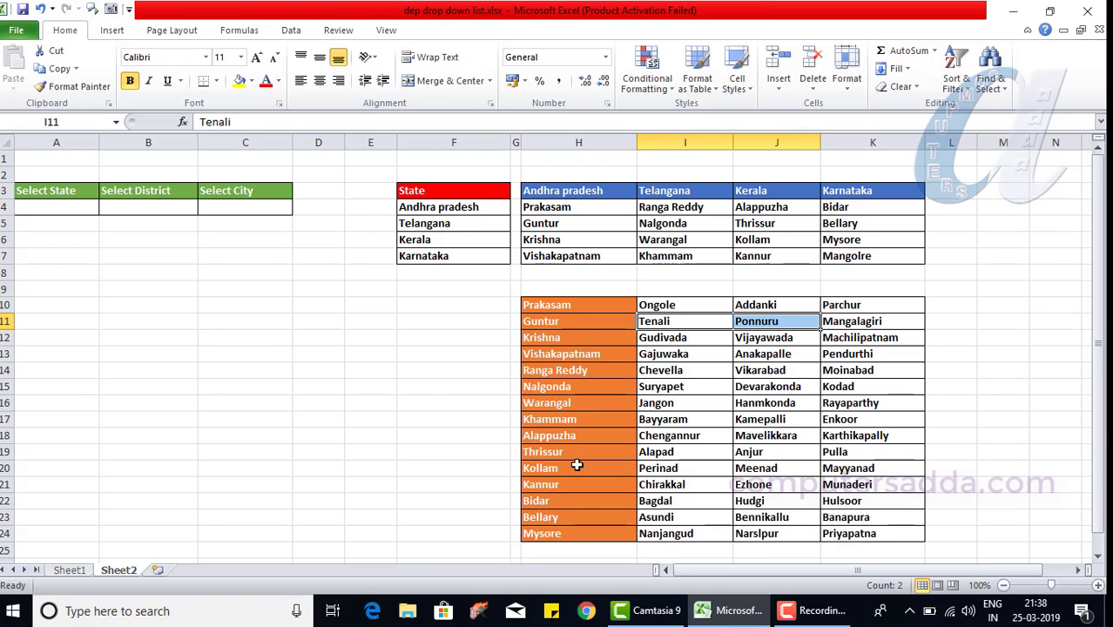
{"action": "left_click", "coordinate": [444, 210]}
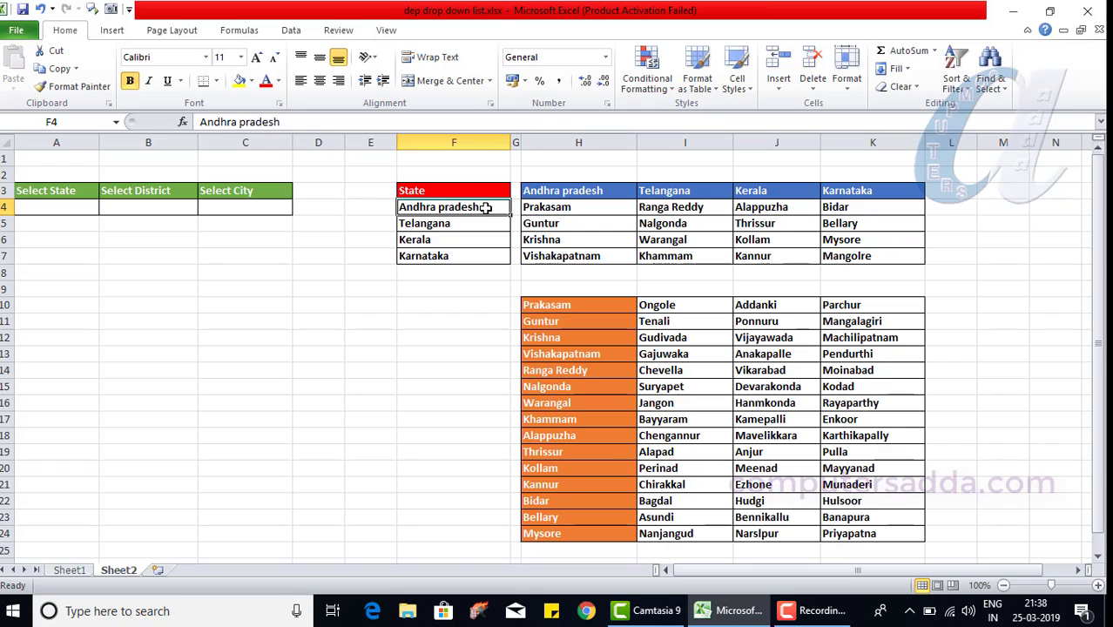
{"action": "left_click", "coordinate": [673, 210]}
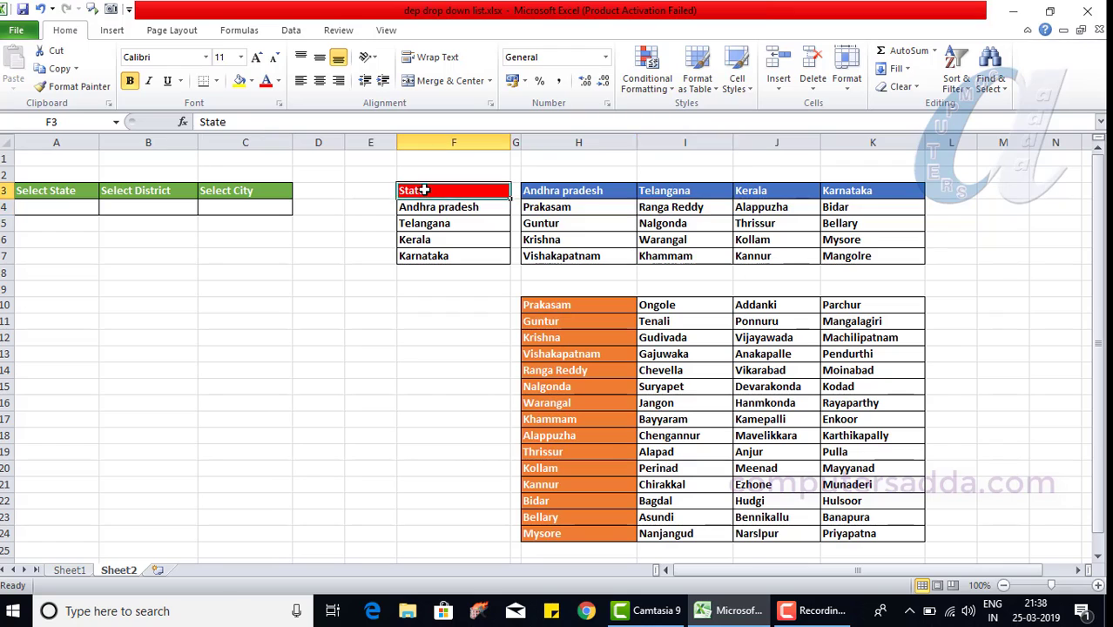
{"action": "left_click_drag", "start_coordinate": [409, 190], "coordinate": [862, 528]}
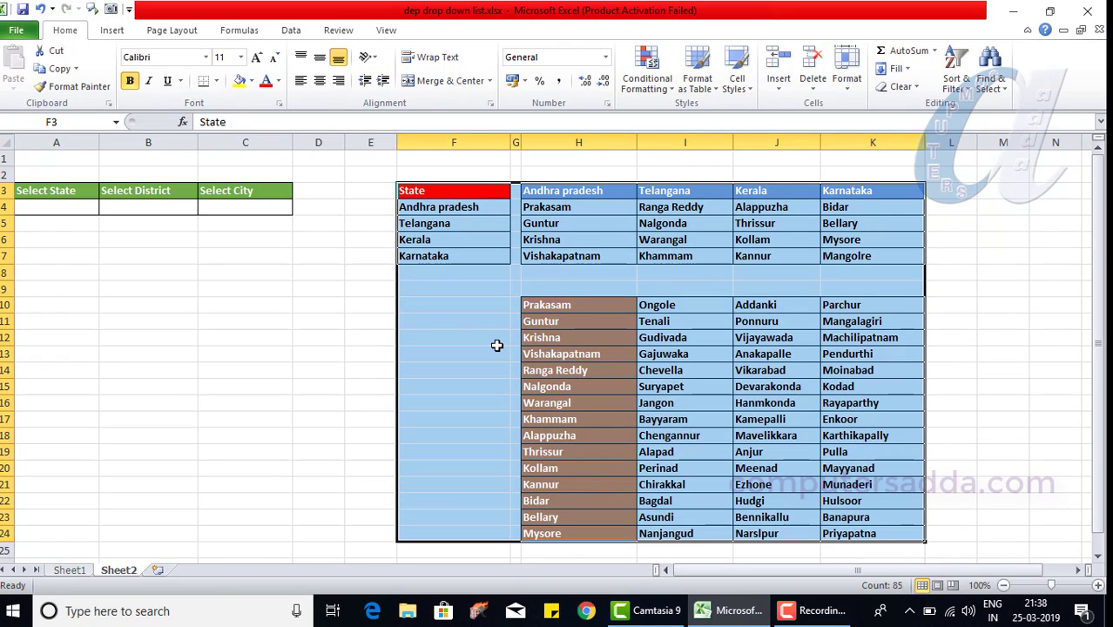
{"action": "key", "text": "ctrl+h"}
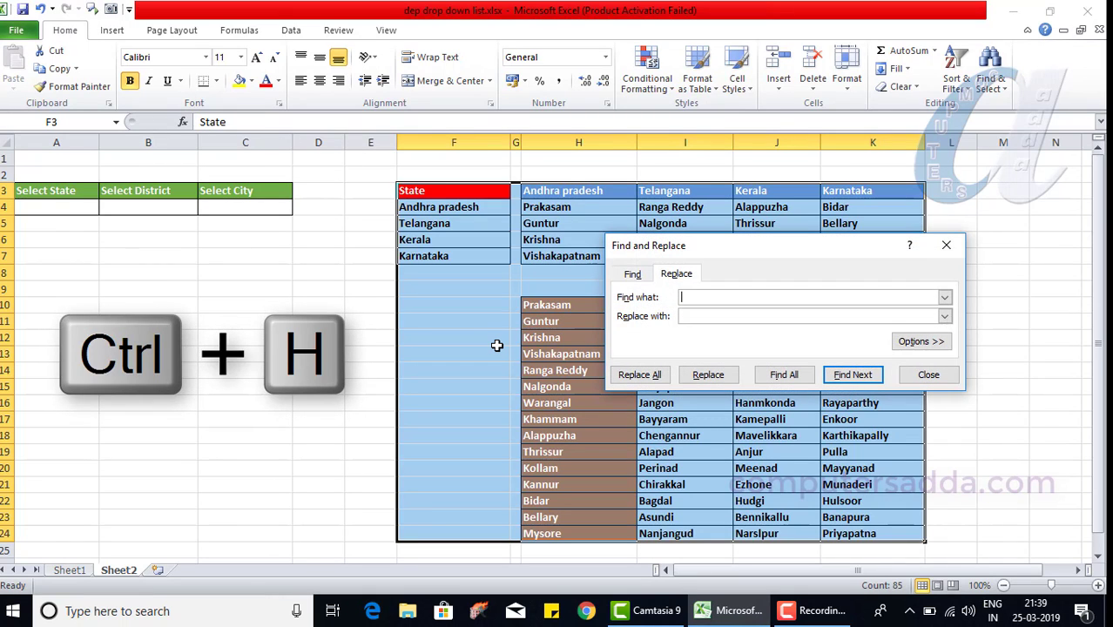
{"action": "left_click_drag", "start_coordinate": [800, 246], "coordinate": [261, 256]}
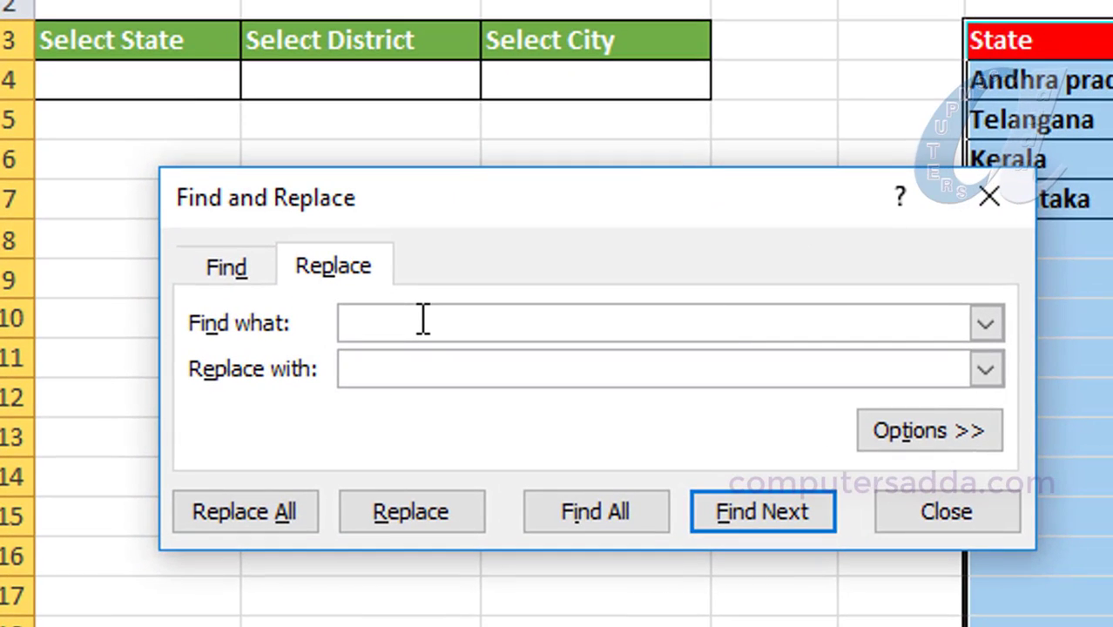
{"action": "left_click", "coordinate": [355, 373]}
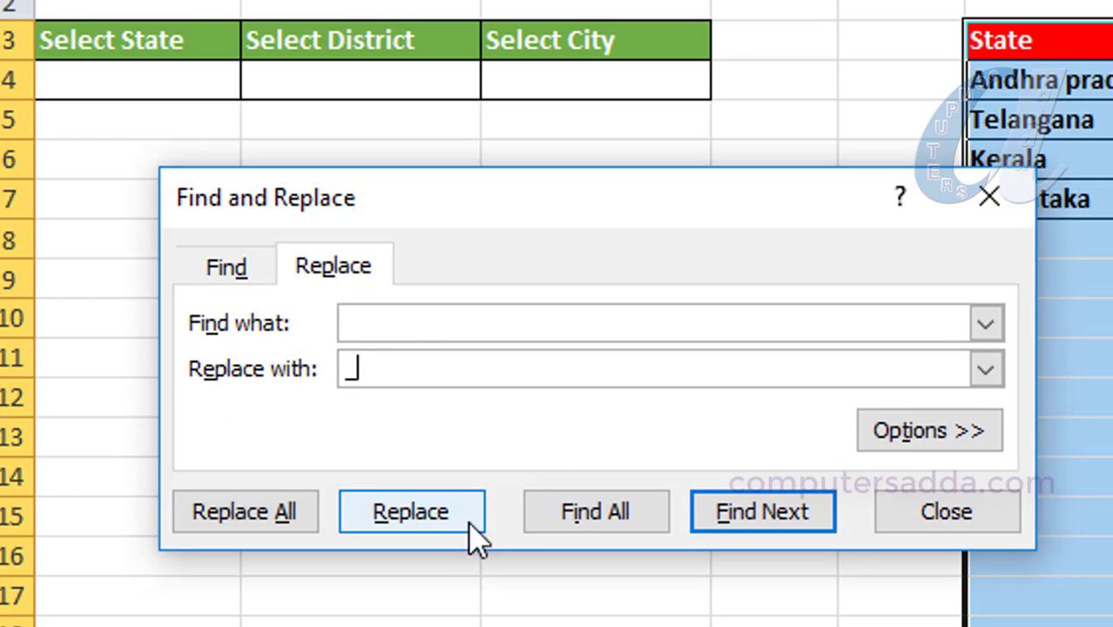
{"action": "left_click", "coordinate": [253, 514]}
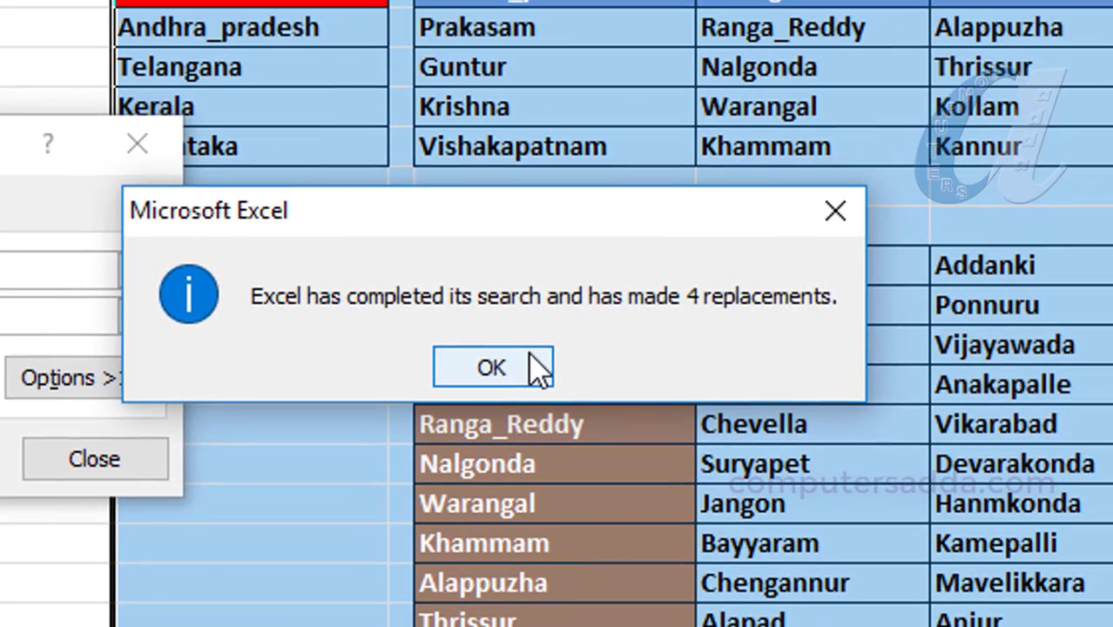
{"action": "left_click", "coordinate": [531, 357]}
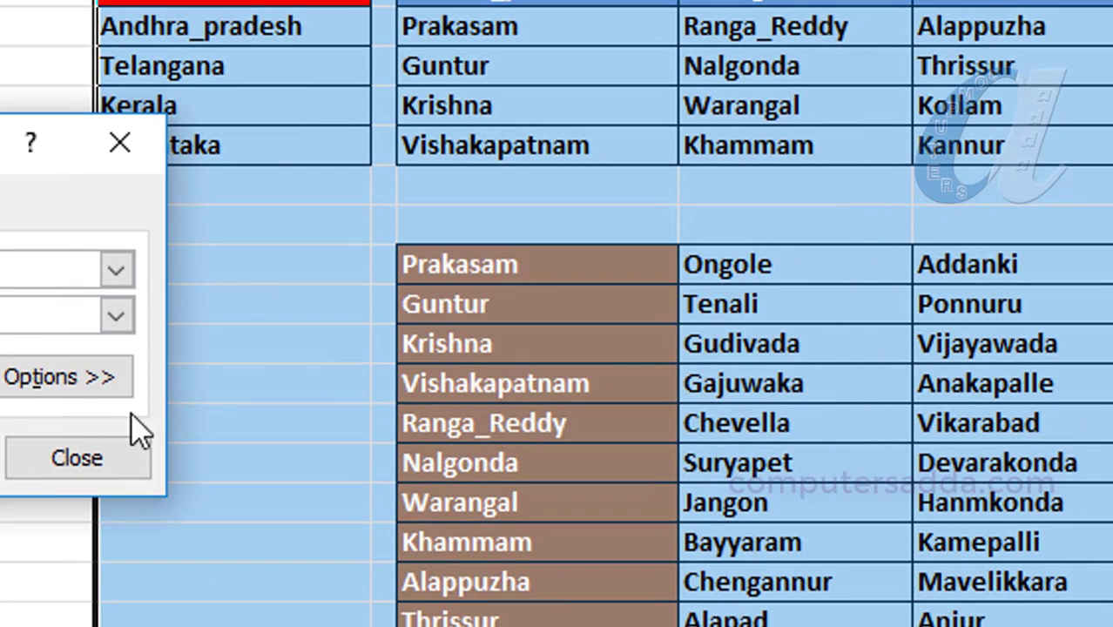
{"action": "left_click", "coordinate": [74, 466]}
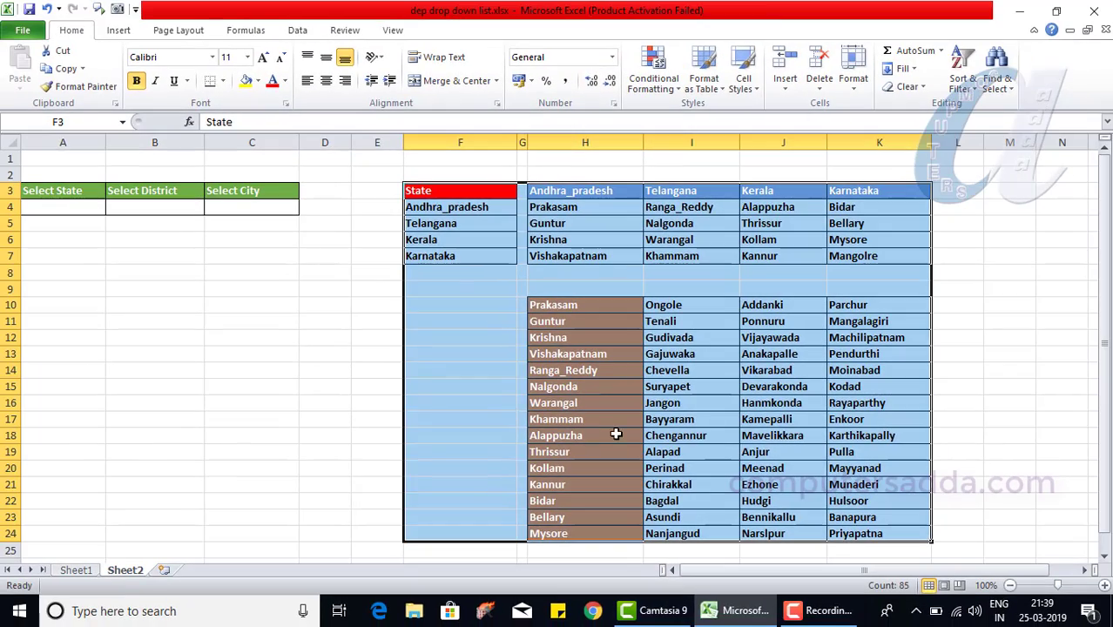
{"action": "left_click", "coordinate": [332, 404]}
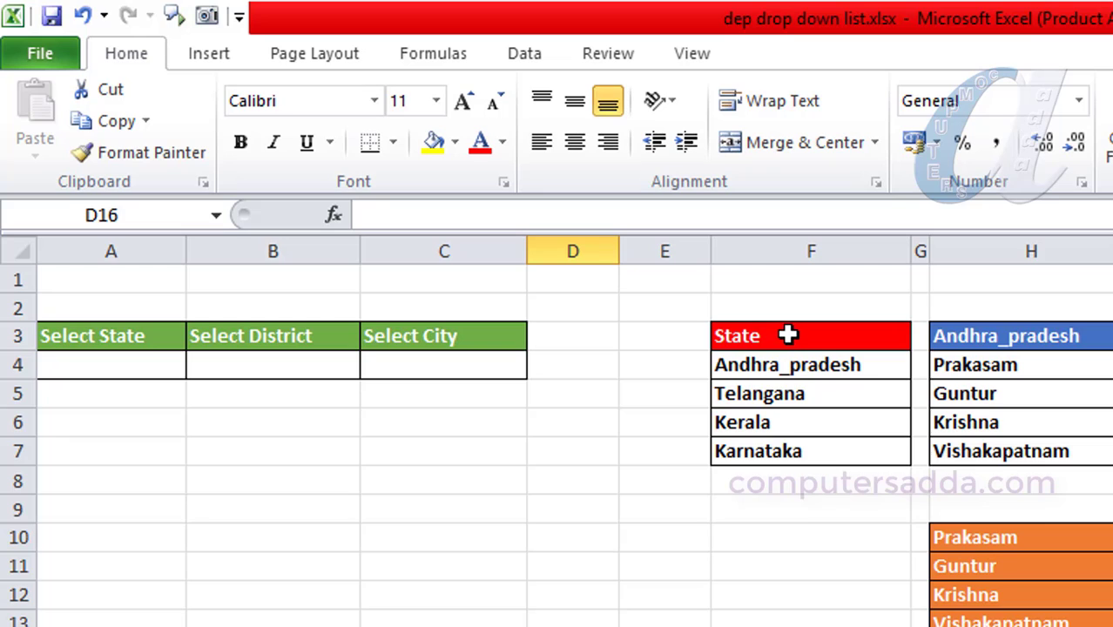
Create a named range from the State list in F3:F7, using the top row as the name
{"action": "left_click_drag", "start_coordinate": [695, 295], "coordinate": [696, 397]}
{"action": "left_click_drag", "start_coordinate": [788, 451], "coordinate": [788, 451]}
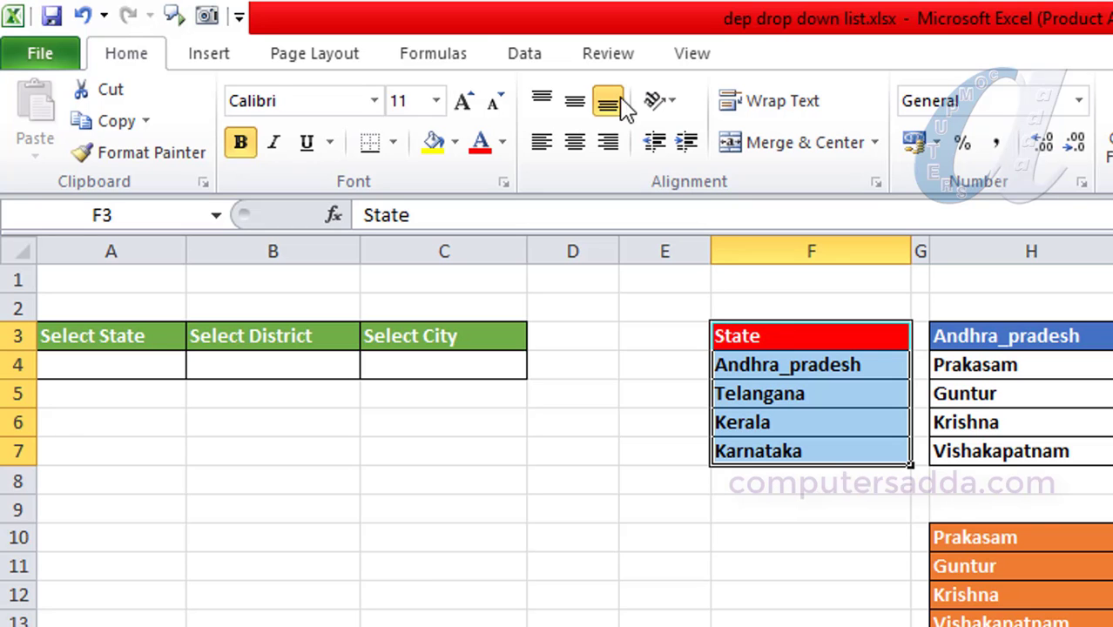
{"action": "left_click", "coordinate": [435, 54]}
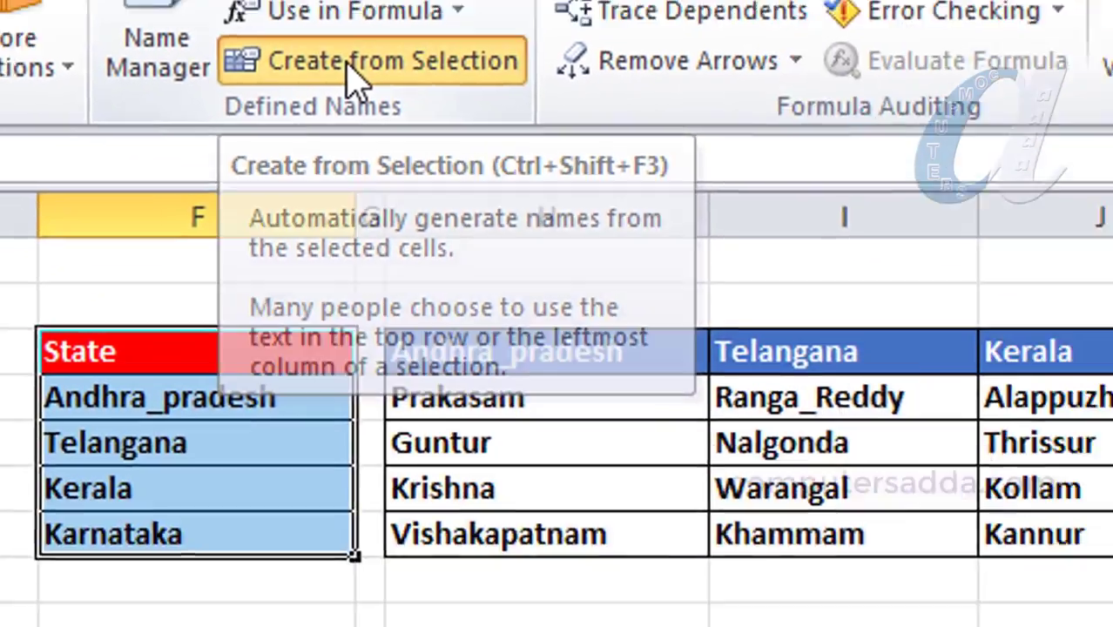
{"action": "left_click", "coordinate": [745, 275]}
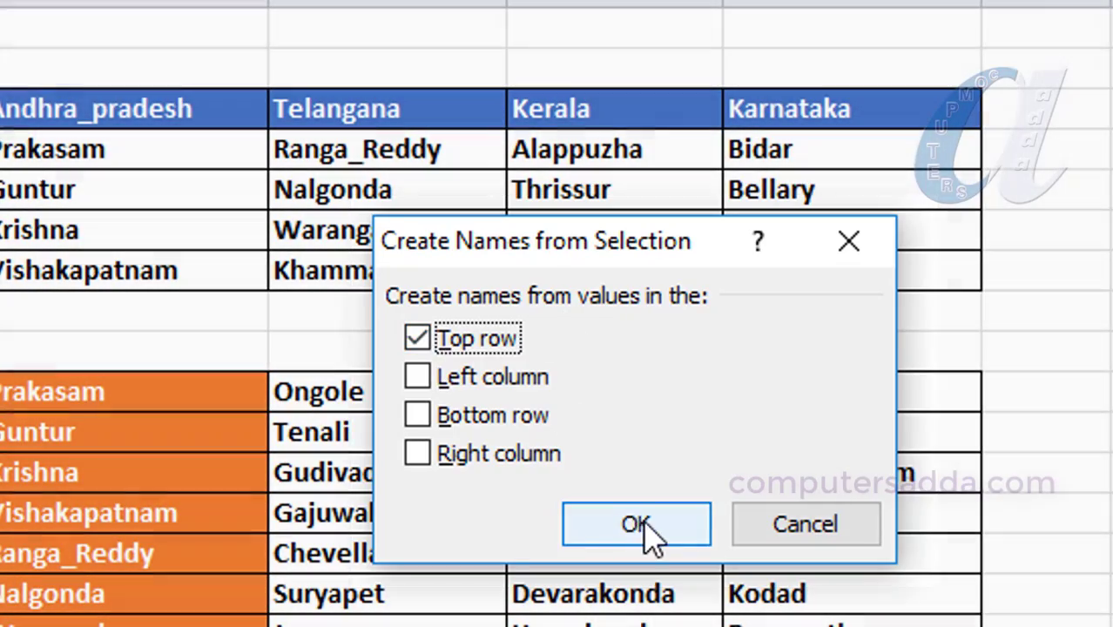
{"action": "left_click", "coordinate": [591, 527]}
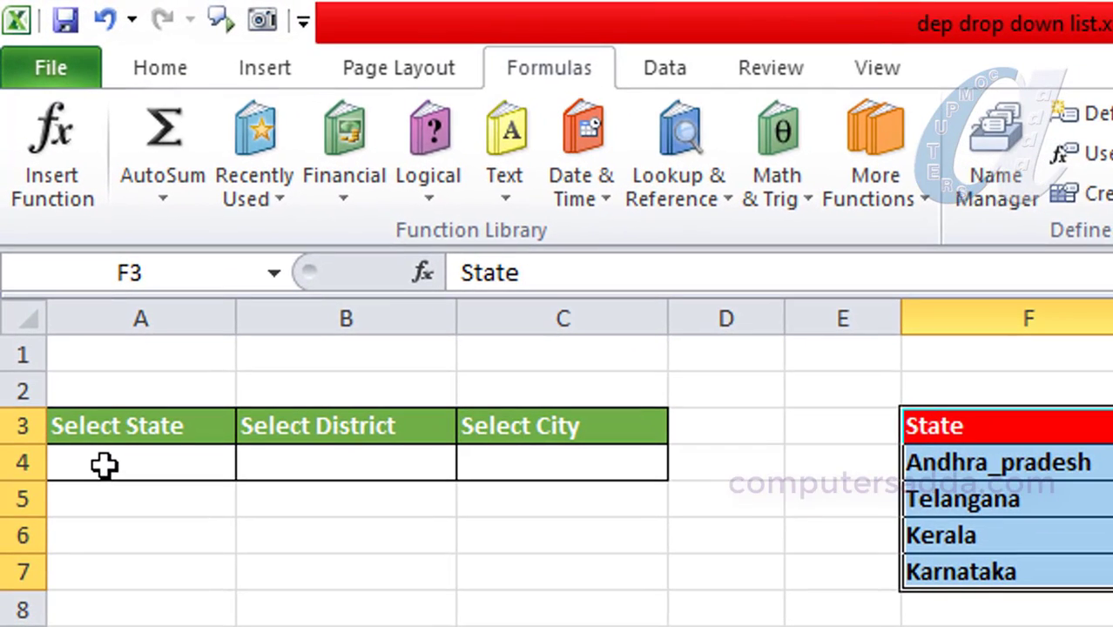
Add a List data validation to the Select State cell A4 with the named range =State as its source
{"action": "left_click", "coordinate": [104, 466]}
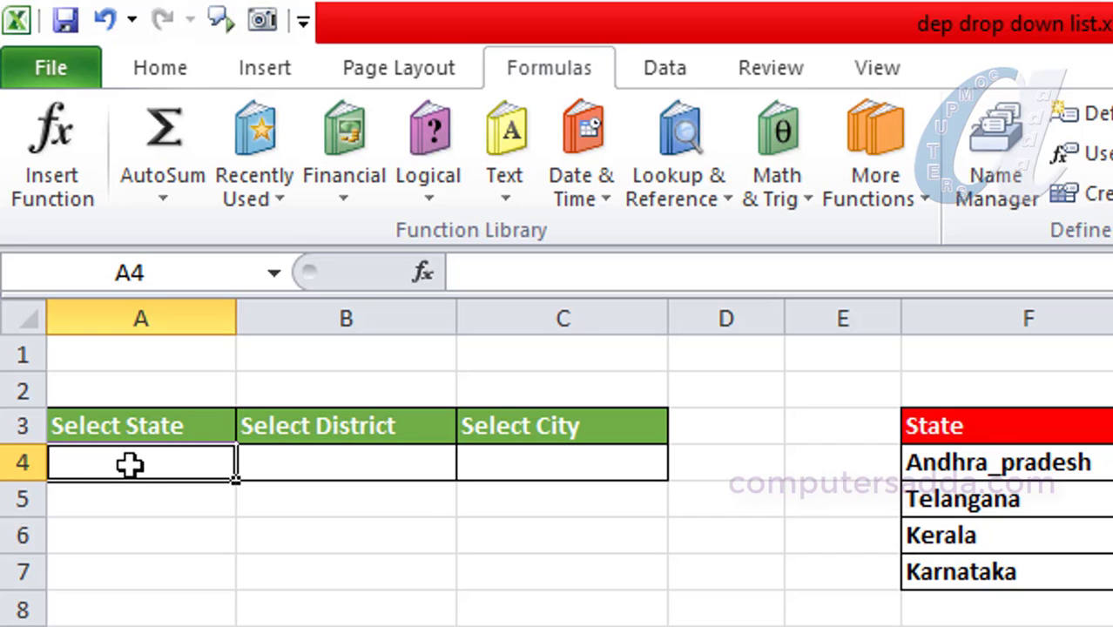
{"action": "left_click", "coordinate": [666, 76]}
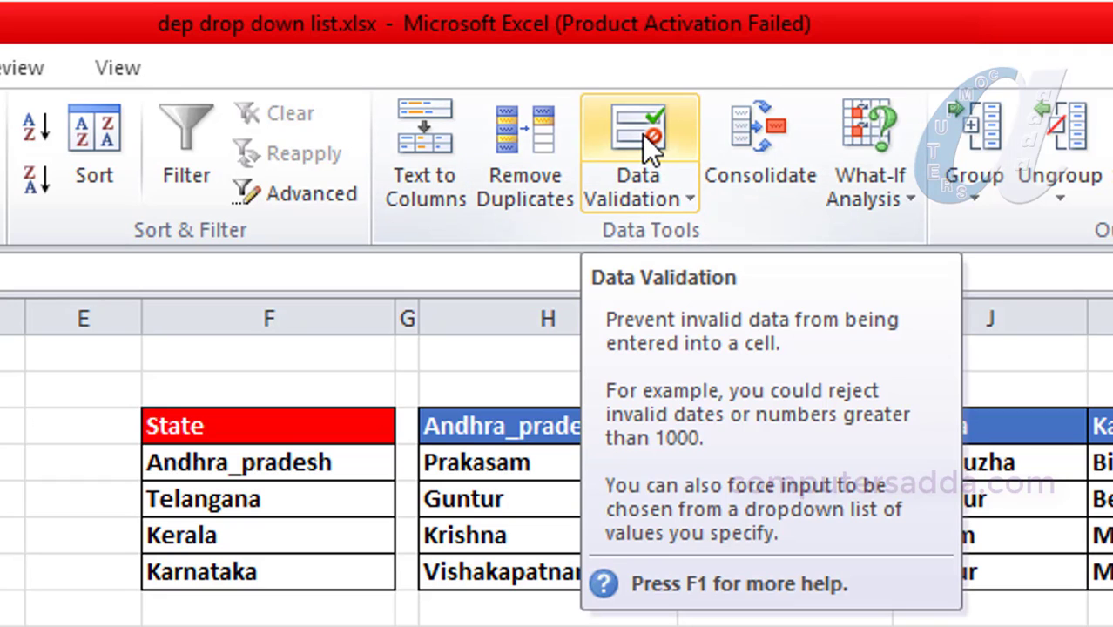
{"action": "left_click", "coordinate": [642, 134]}
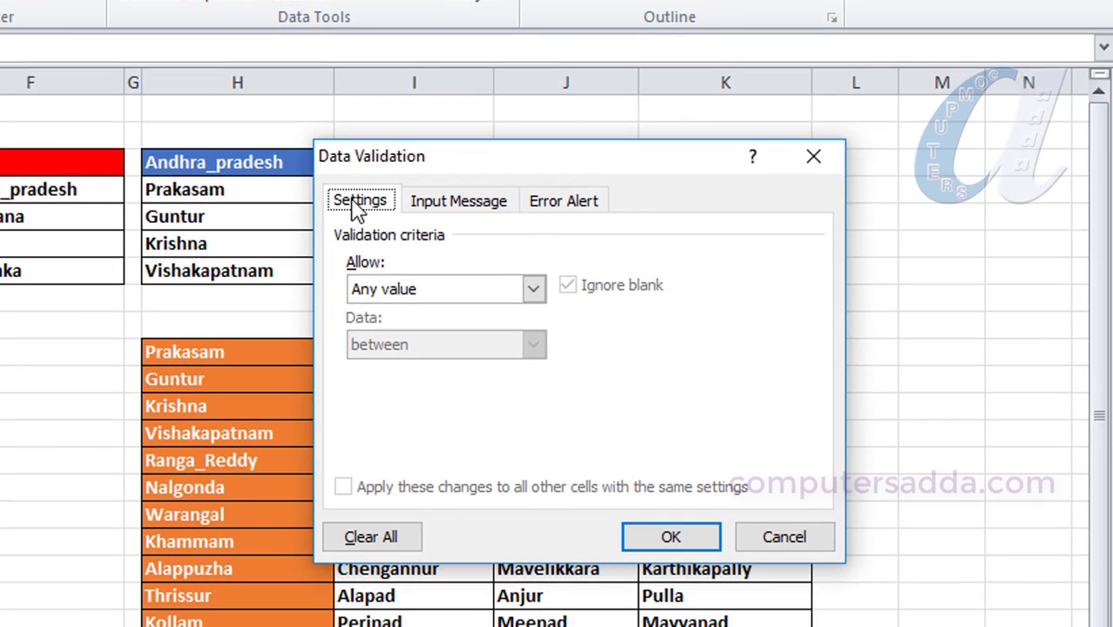
{"action": "left_click", "coordinate": [534, 289]}
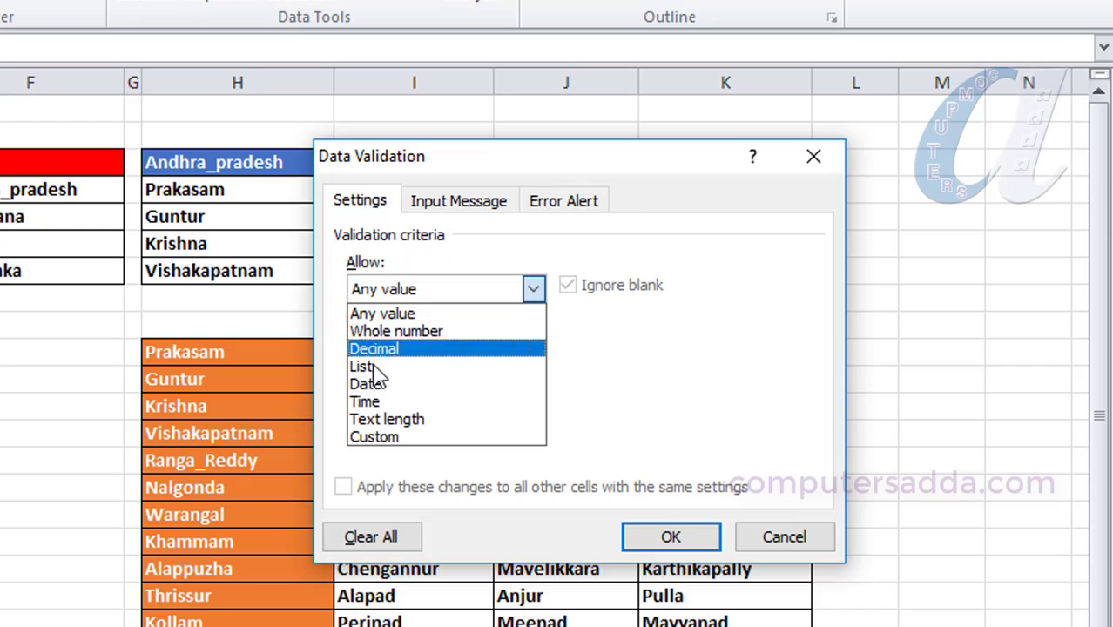
{"action": "left_click", "coordinate": [359, 367]}
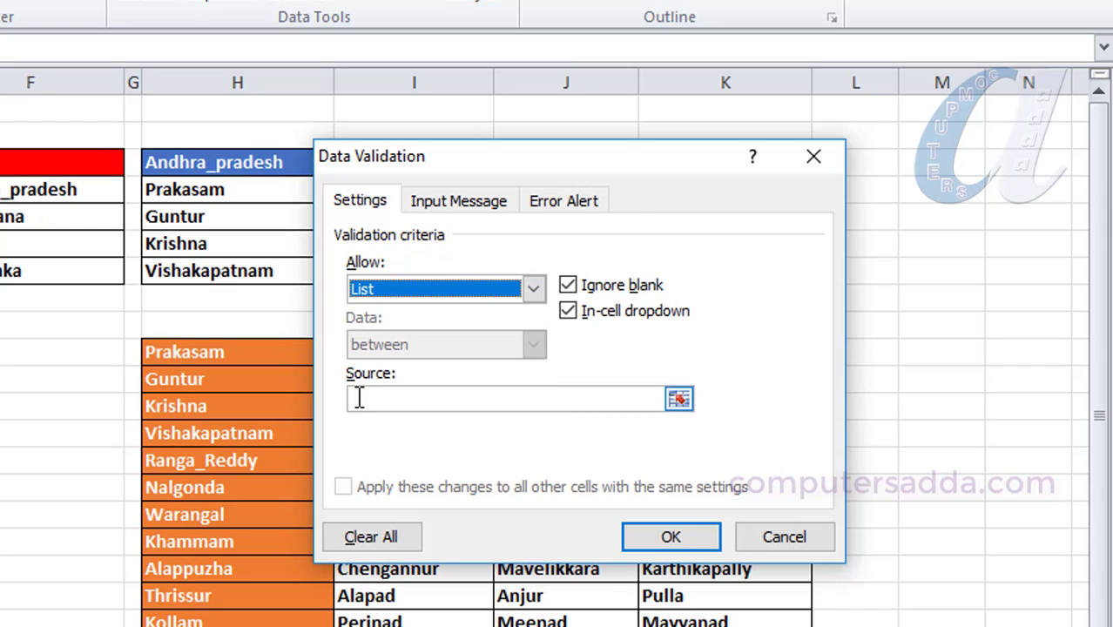
{"action": "left_click", "coordinate": [360, 398]}
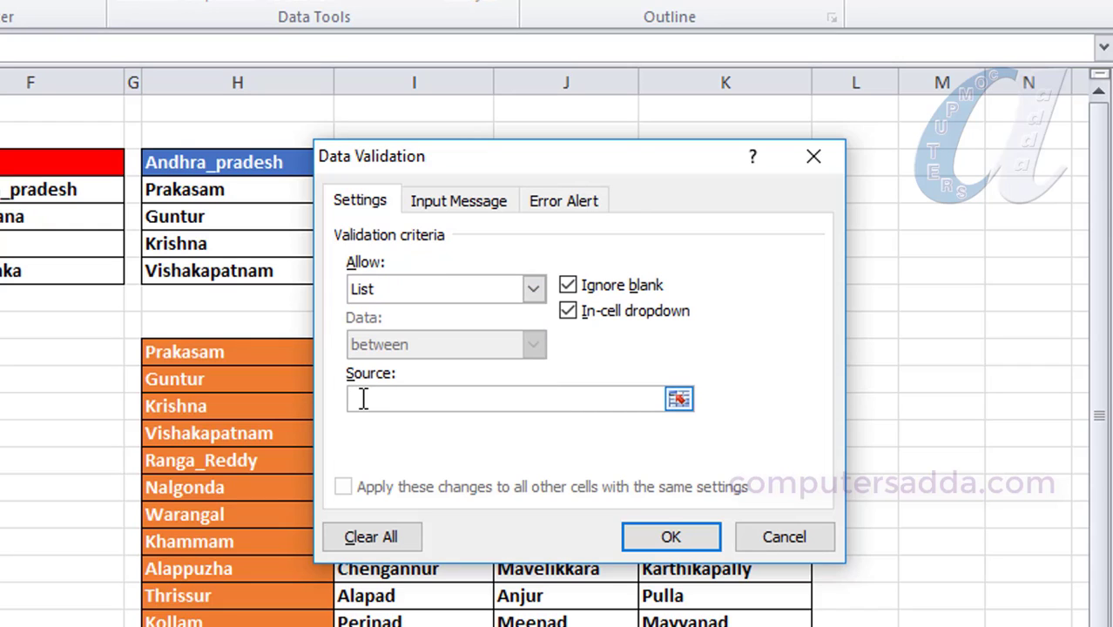
{"action": "key", "text": "F3"}
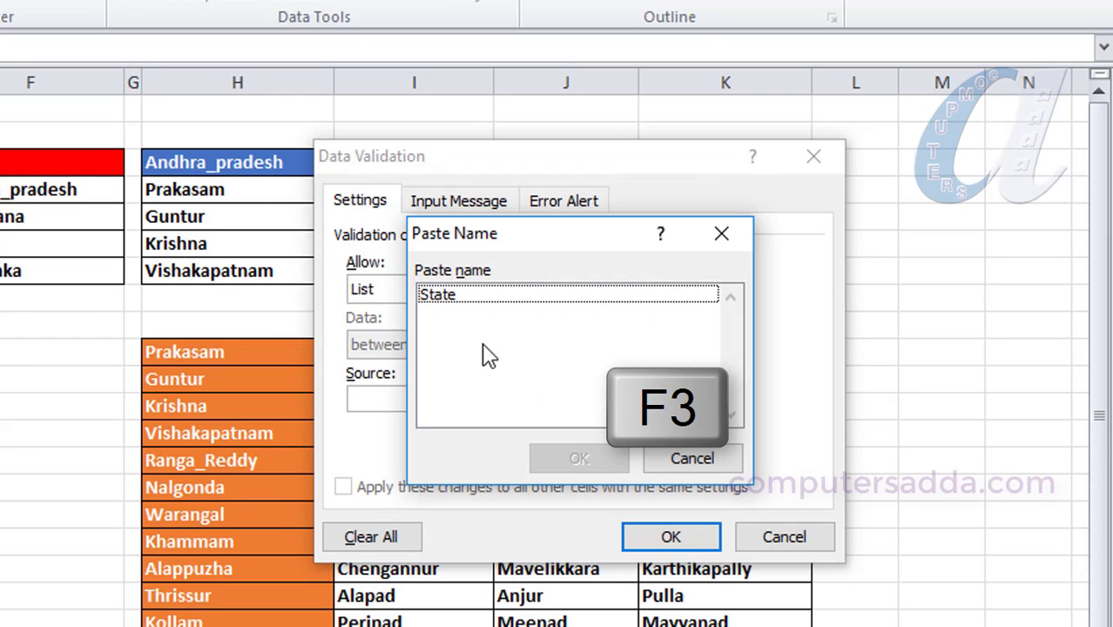
{"action": "left_click_drag", "start_coordinate": [522, 234], "coordinate": [0, 292]}
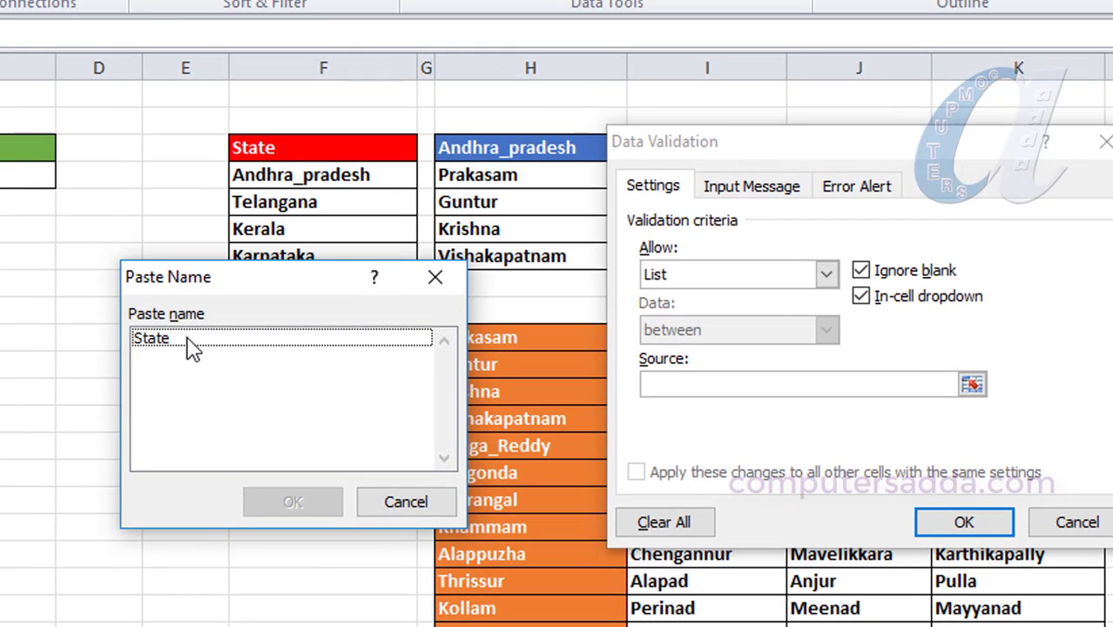
{"action": "left_click", "coordinate": [159, 343]}
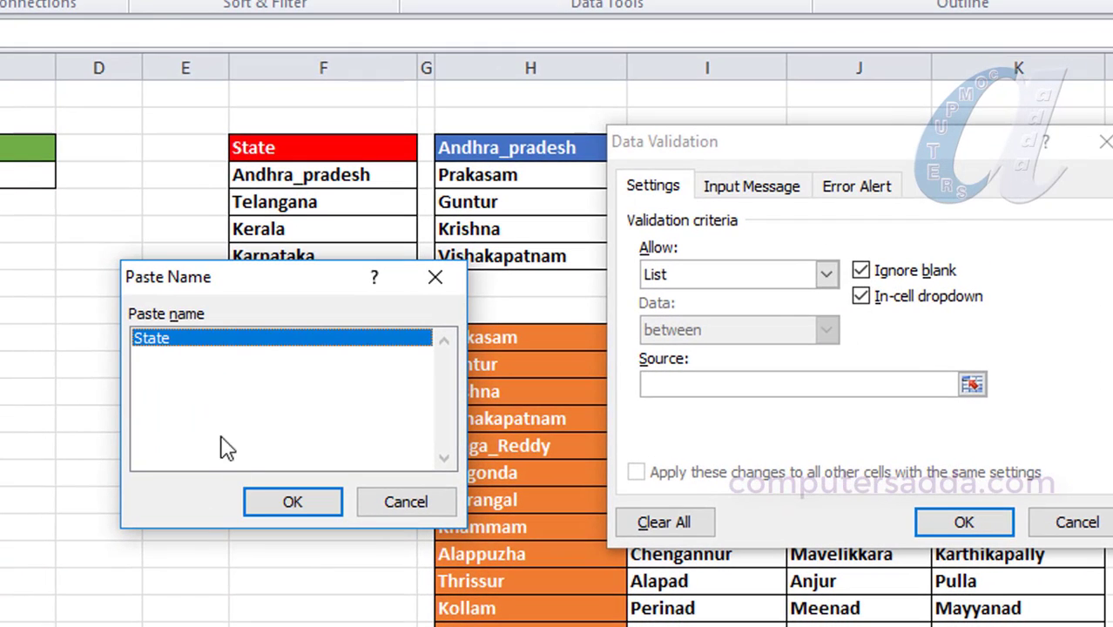
{"action": "left_click", "coordinate": [275, 509]}
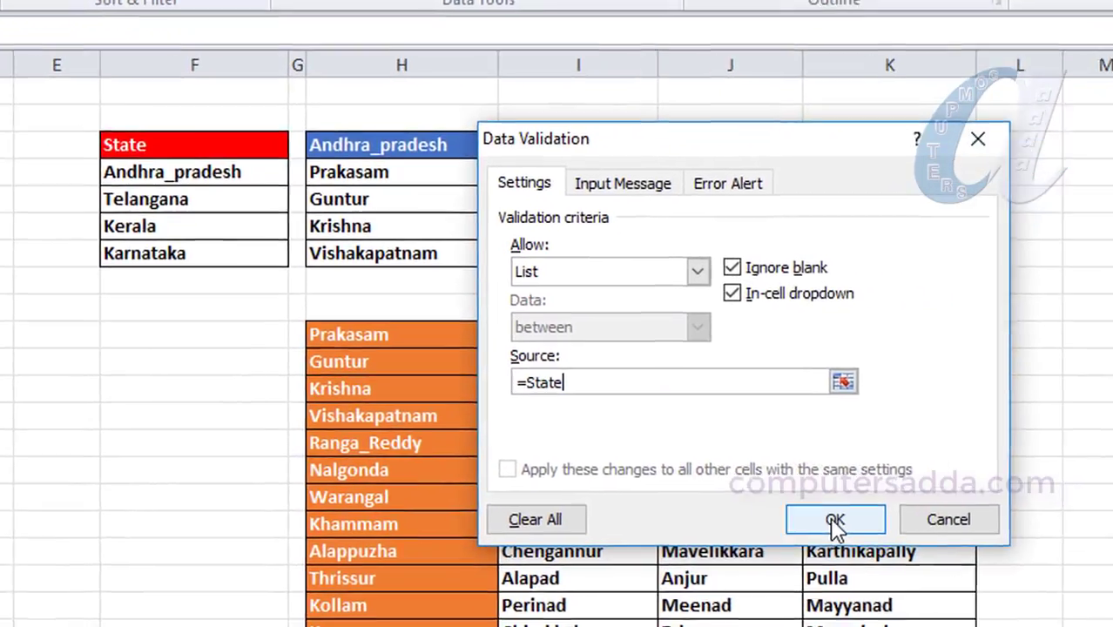
{"action": "left_click", "coordinate": [1112, 623]}
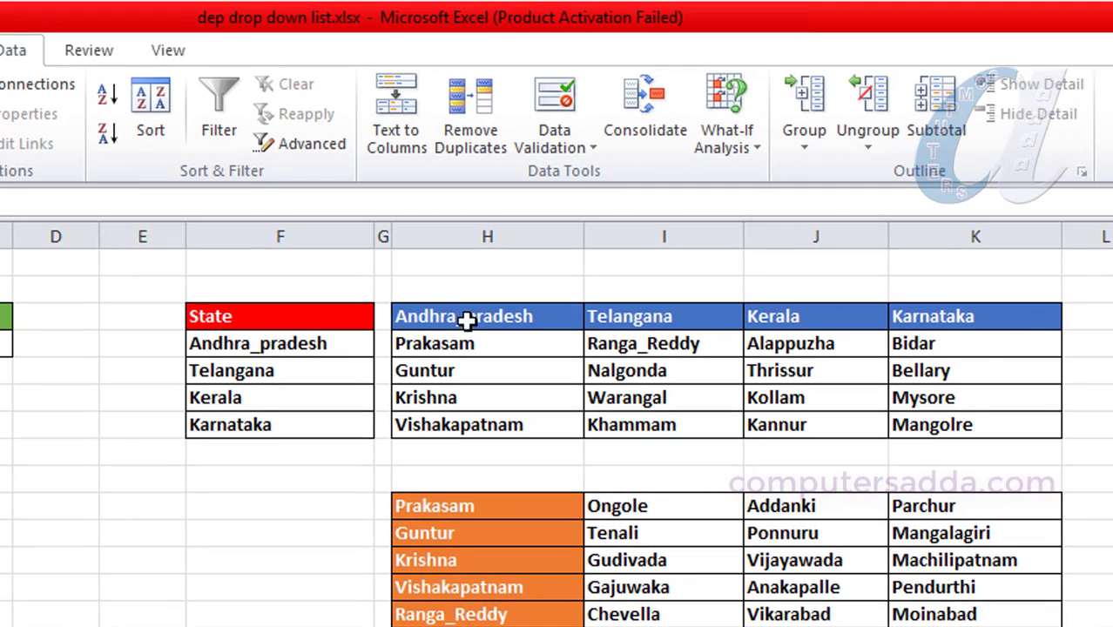
Create named ranges from the district table H3:K7, using only the top row for the names and not the left column
{"action": "left_click_drag", "start_coordinate": [464, 319], "coordinate": [981, 435]}
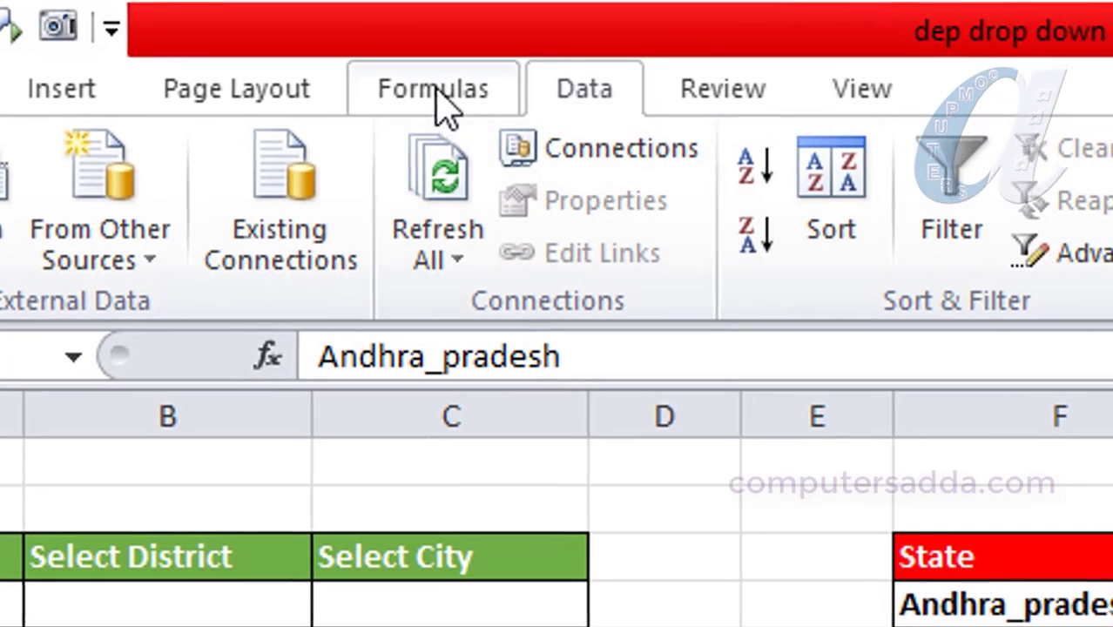
{"action": "left_click", "coordinate": [440, 96]}
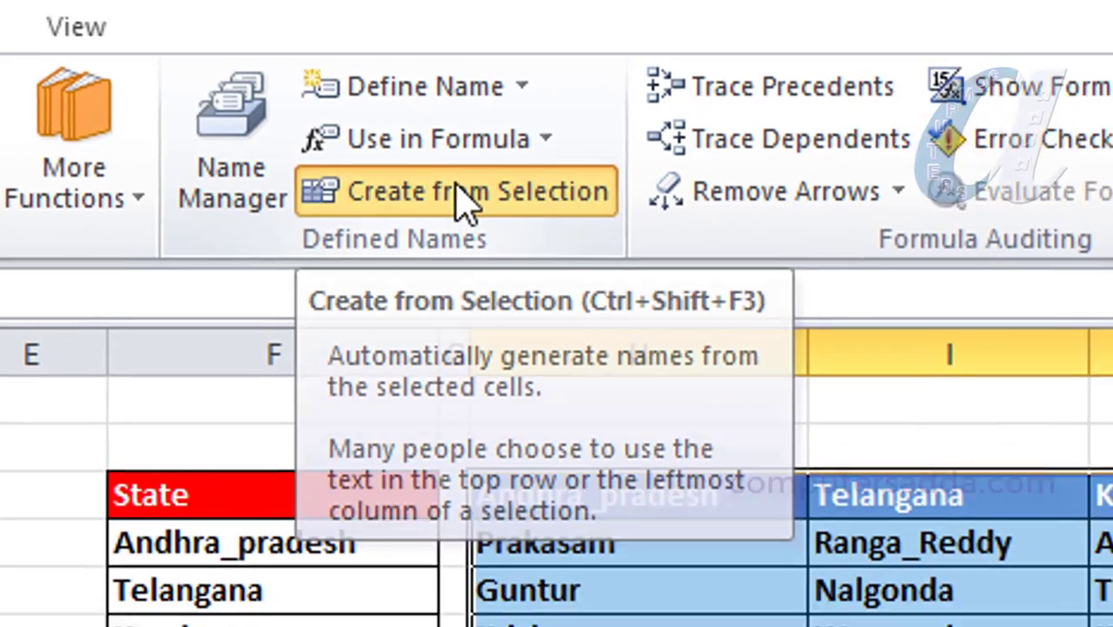
{"action": "left_click", "coordinate": [533, 260]}
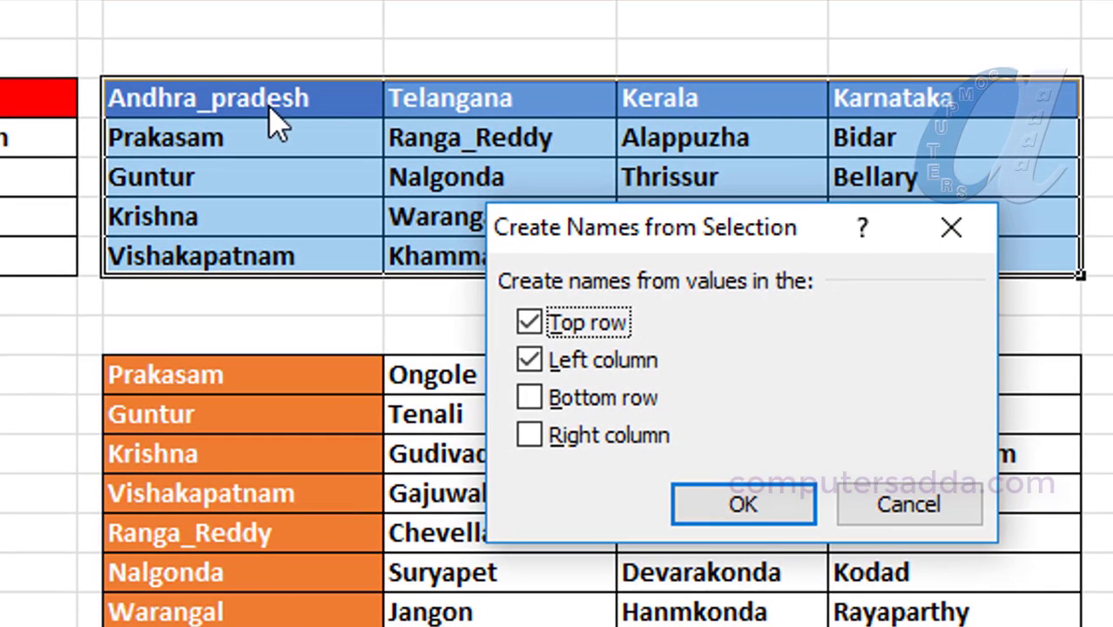
{"action": "left_click", "coordinate": [531, 364]}
{"action": "left_click", "coordinate": [709, 506]}
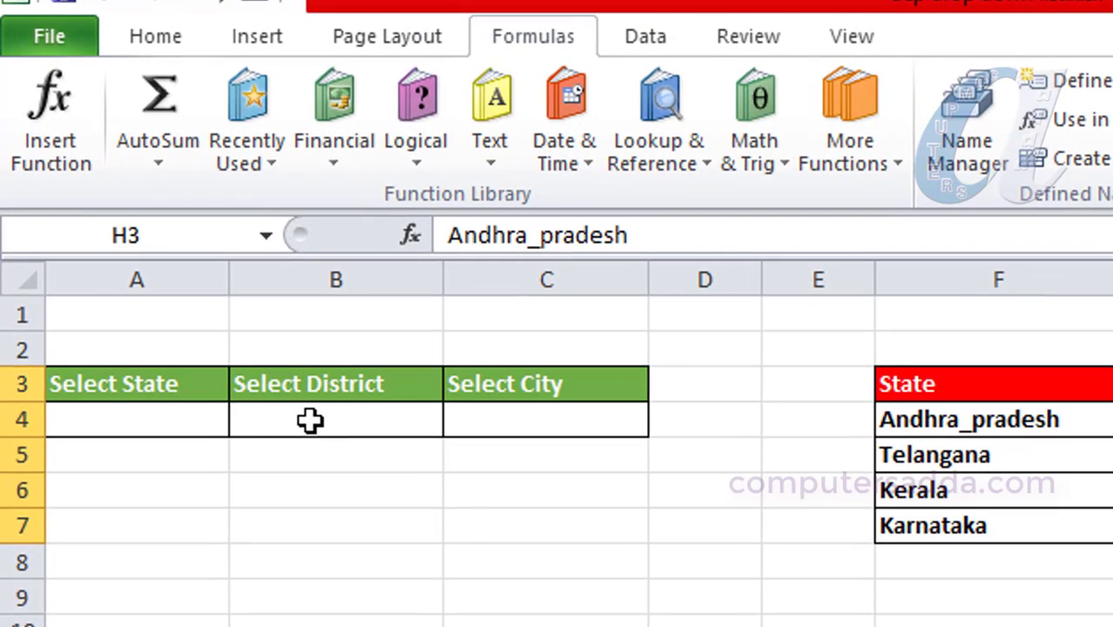
Add a List data validation to the Select District cell B4 with =indirect($A$4) as its source, accepting it despite the error
{"action": "left_click", "coordinate": [311, 421]}
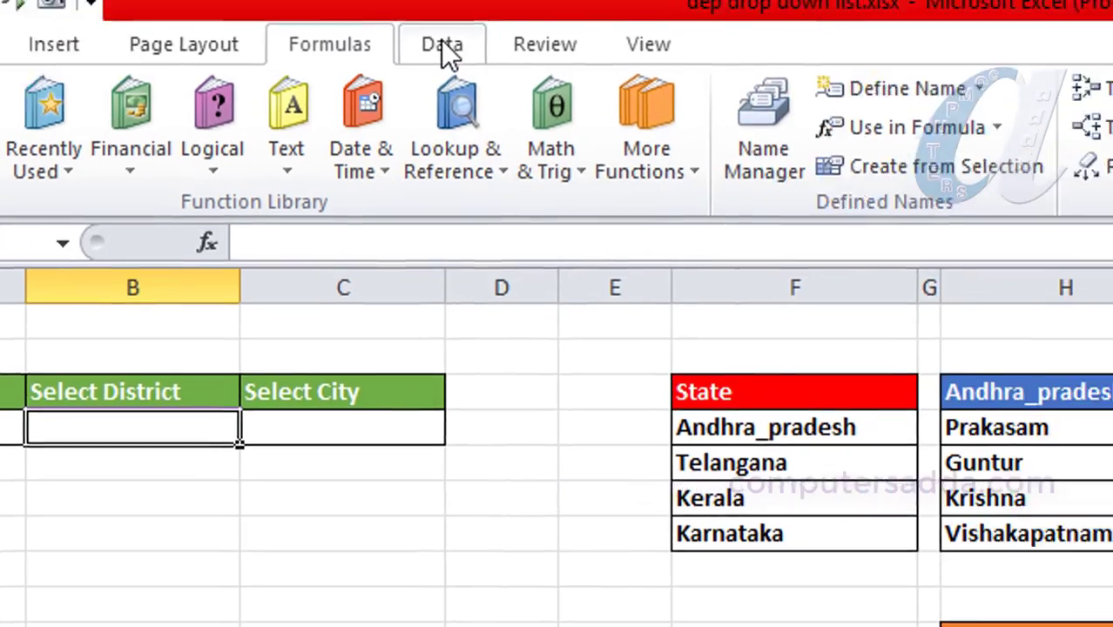
{"action": "left_click", "coordinate": [646, 39]}
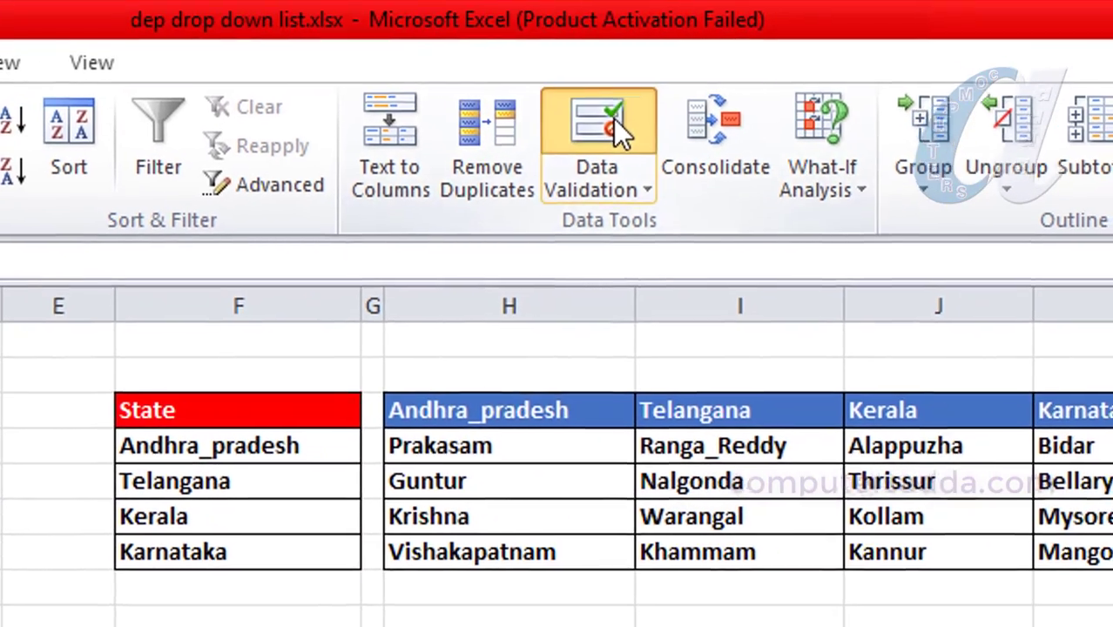
{"action": "left_click", "coordinate": [636, 123]}
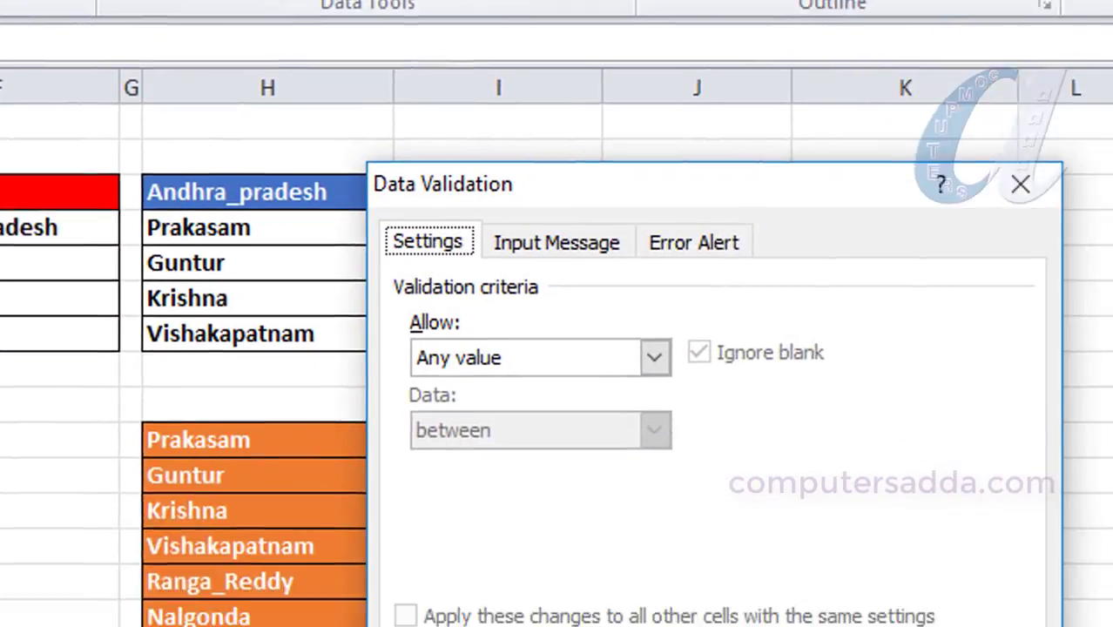
{"action": "left_click", "coordinate": [544, 360]}
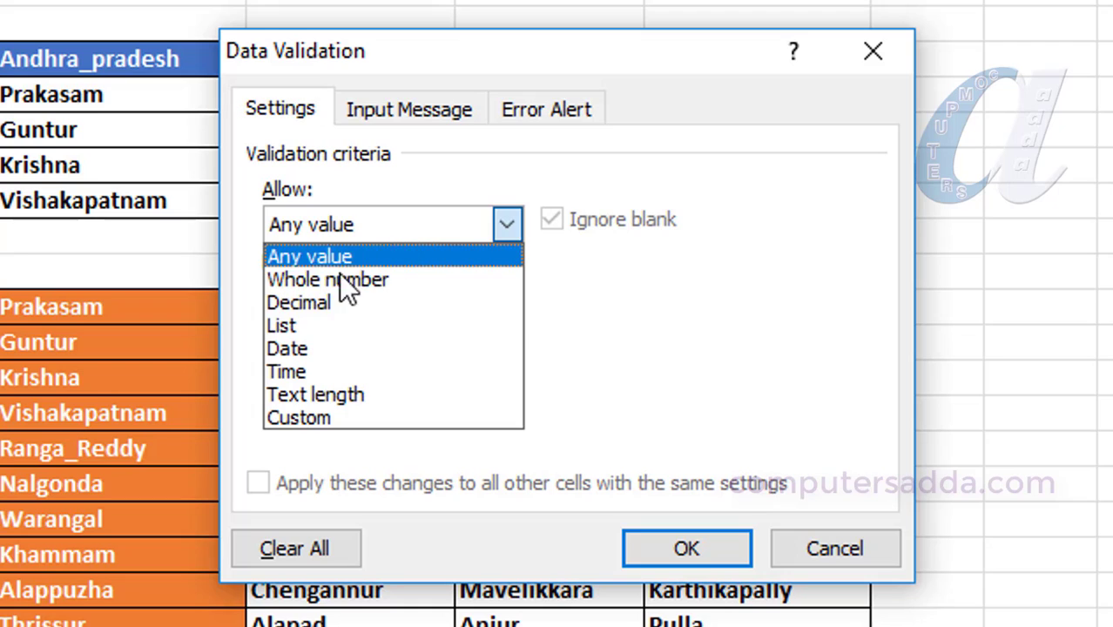
{"action": "left_click", "coordinate": [310, 329]}
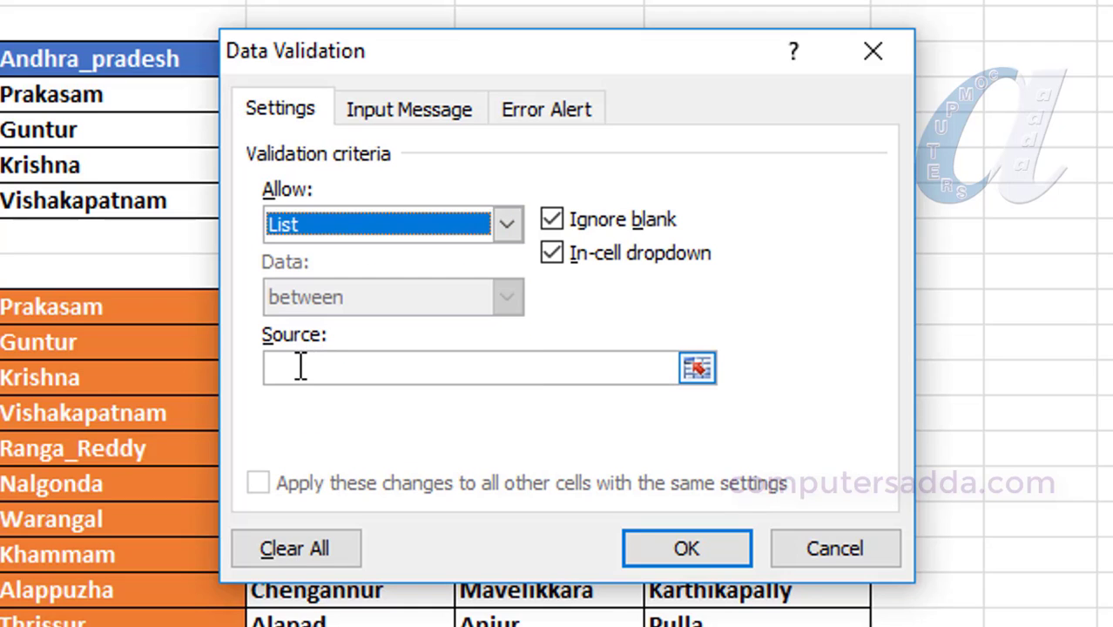
{"action": "left_click", "coordinate": [299, 365]}
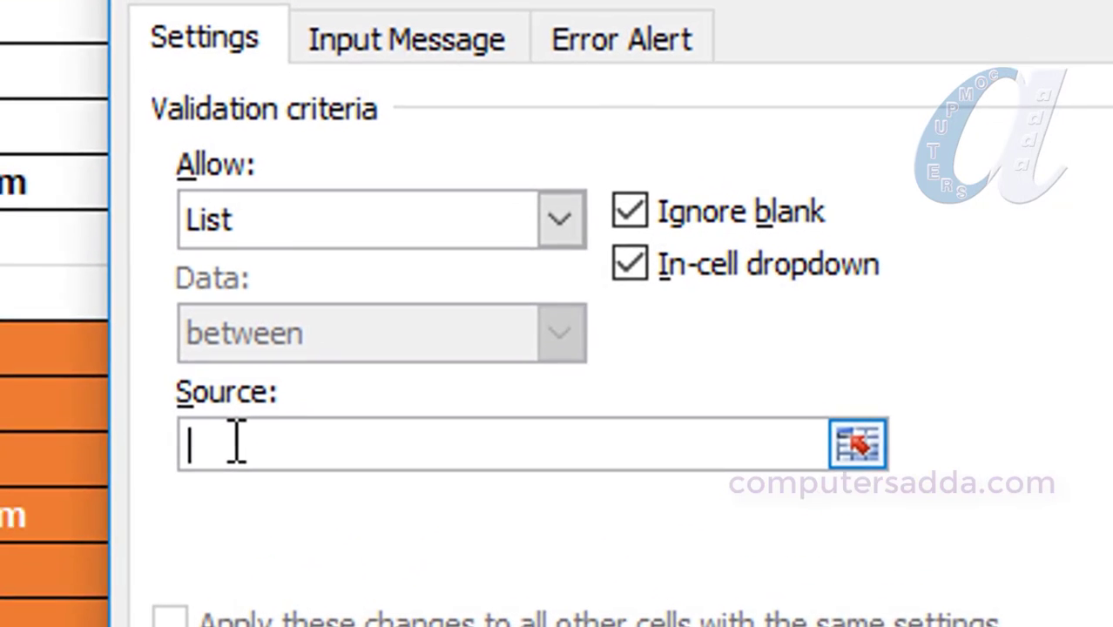
{"action": "type", "text": "="}
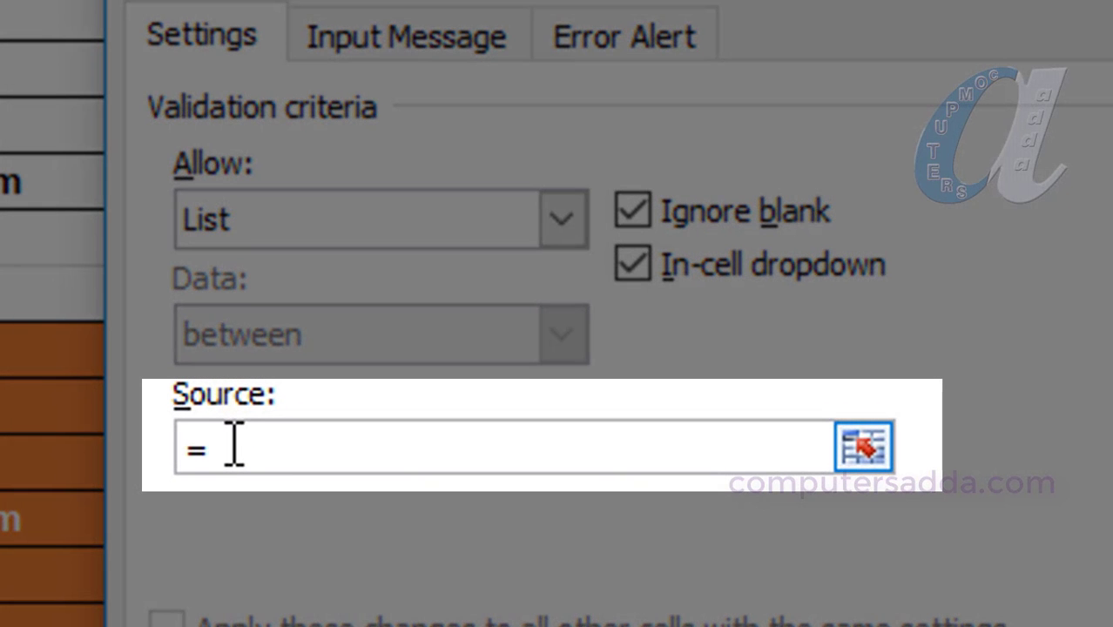
{"action": "type", "text": "indire"}
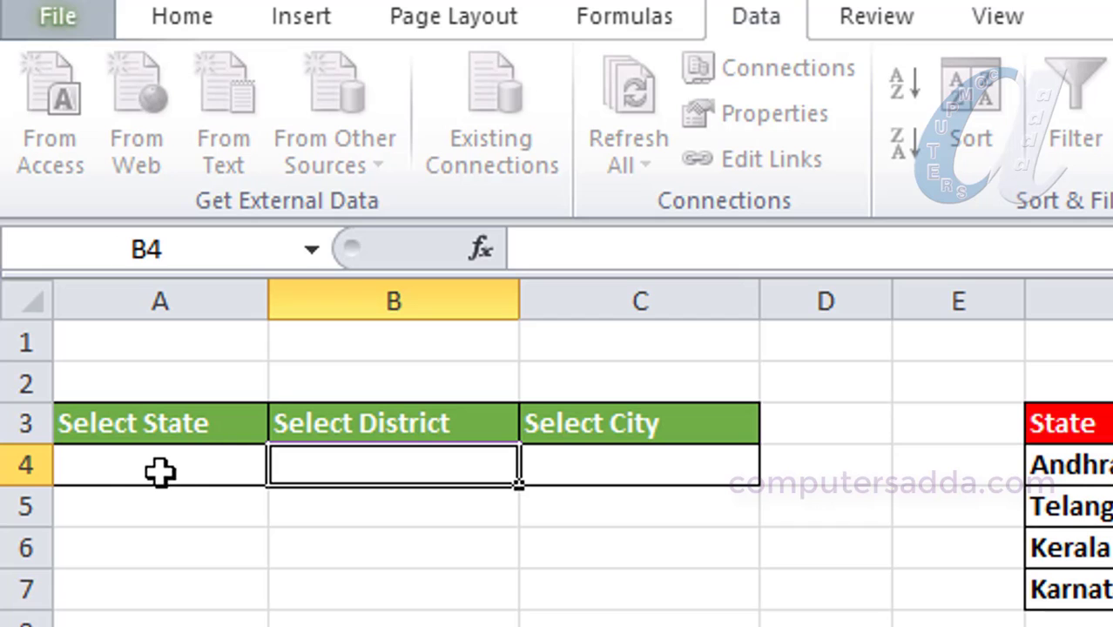
{"action": "left_click", "coordinate": [152, 460]}
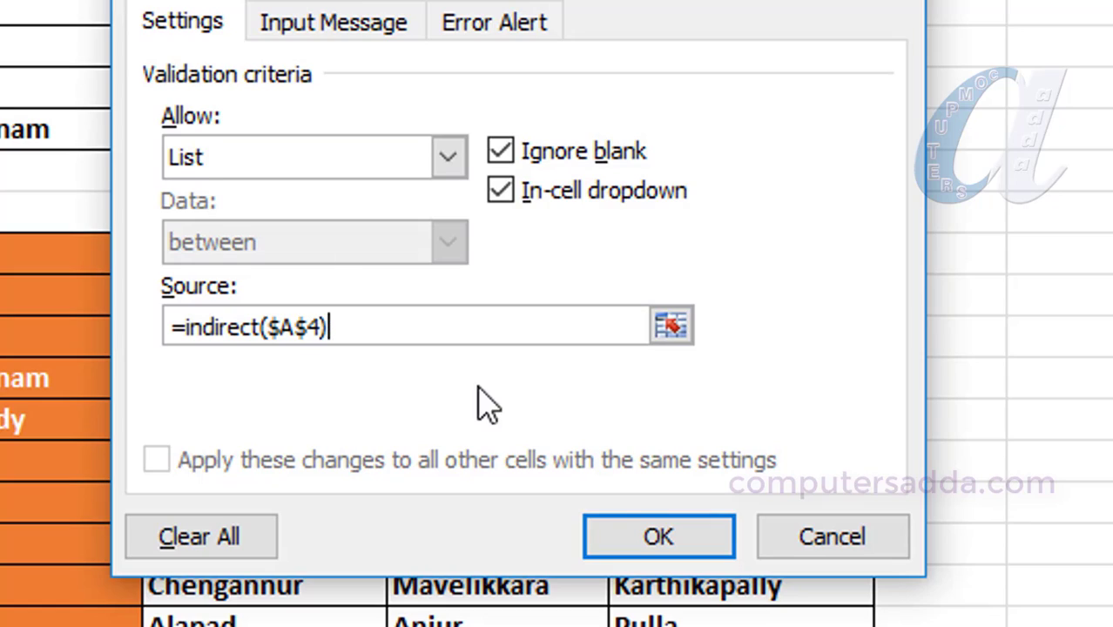
{"action": "type", "text": ")"}
{"action": "left_click", "coordinate": [657, 533]}
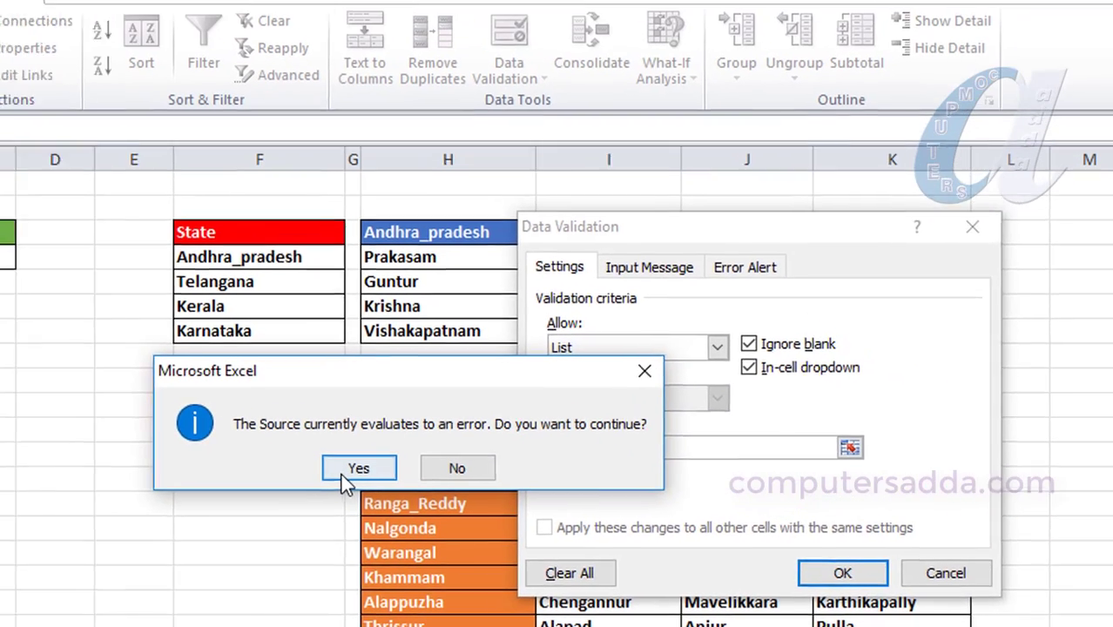
{"action": "left_click", "coordinate": [342, 472]}
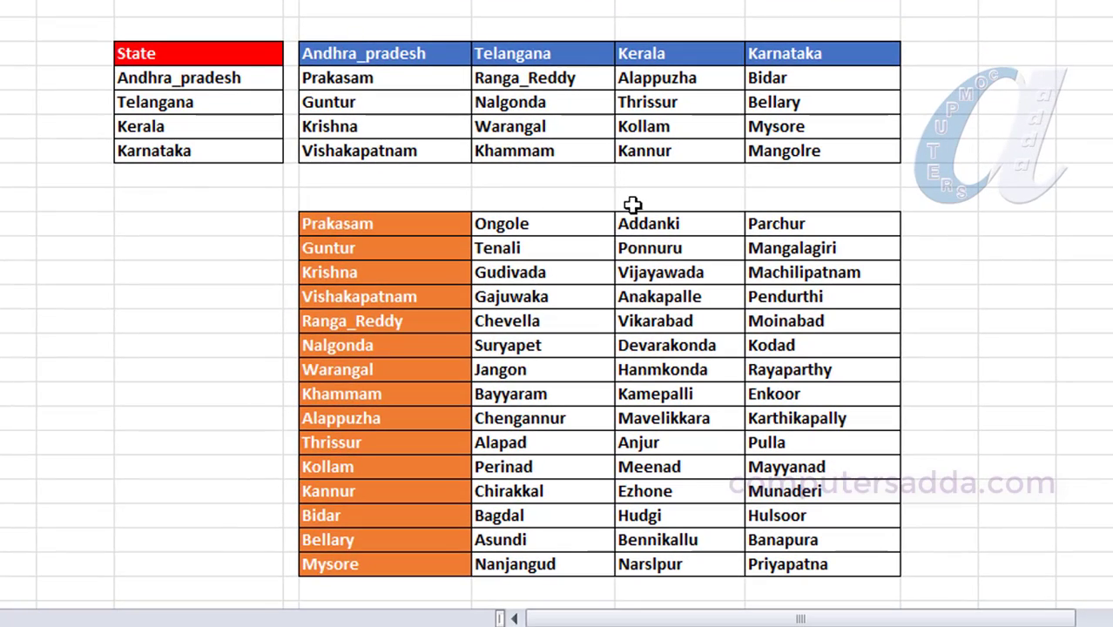
Create named ranges from the city table H10:K24, using only the left column for the names and not the top row
{"action": "left_click_drag", "start_coordinate": [435, 227], "coordinate": [847, 567]}
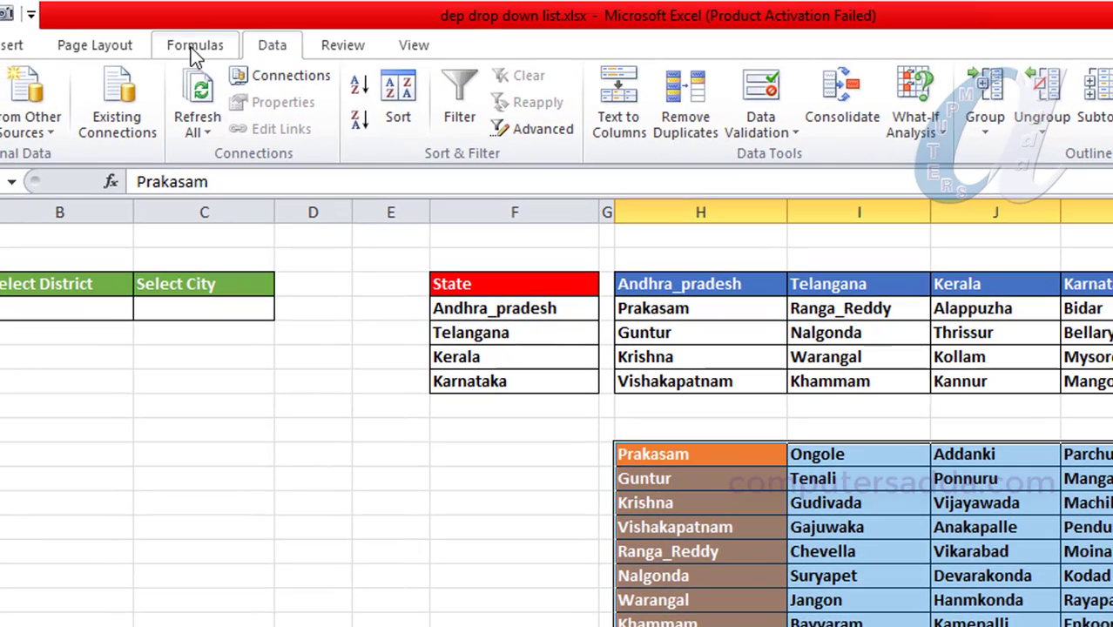
{"action": "left_click", "coordinate": [195, 47]}
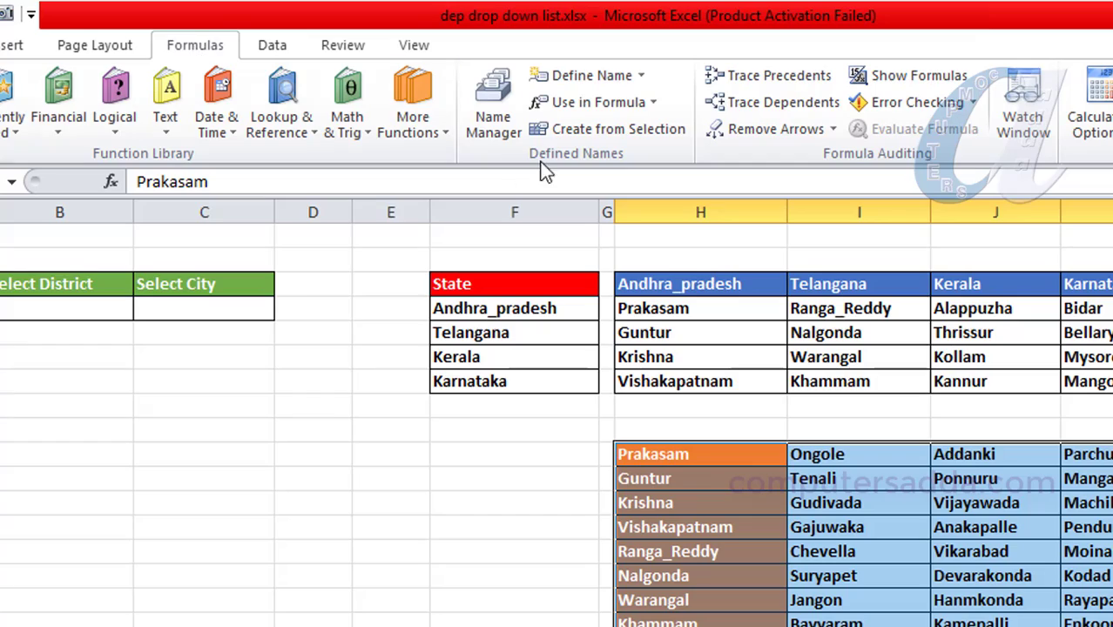
{"action": "left_click", "coordinate": [607, 128]}
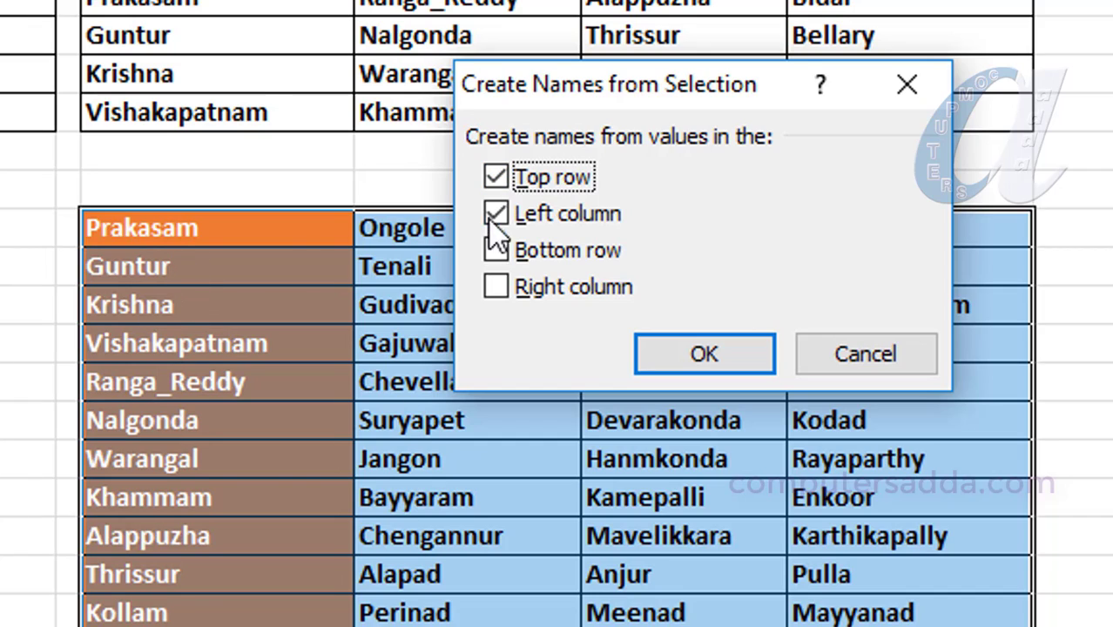
{"action": "left_click", "coordinate": [507, 179]}
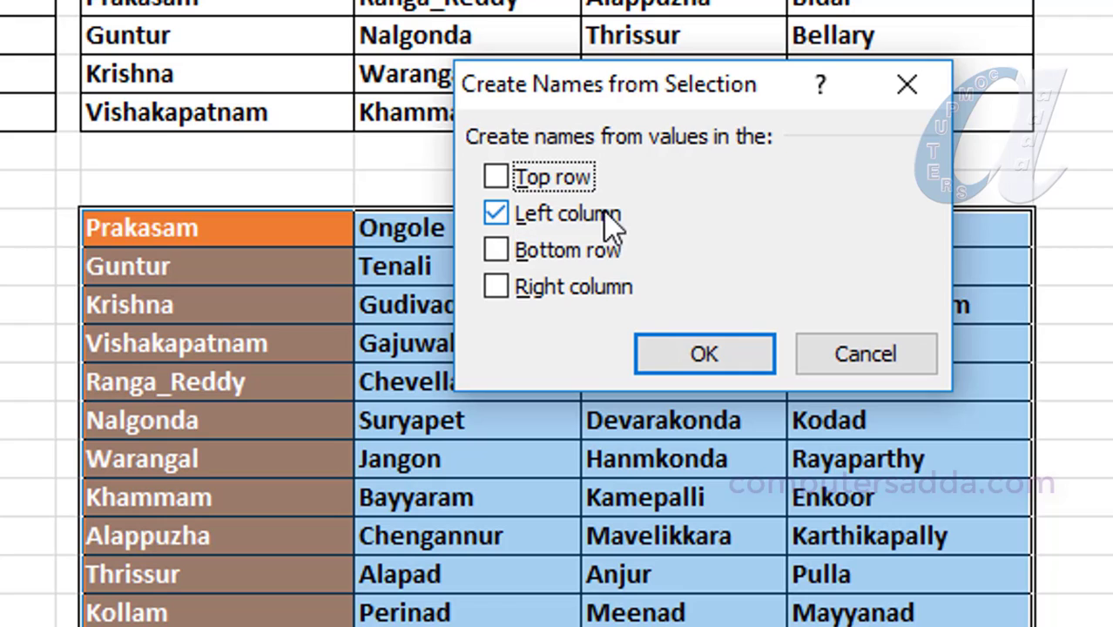
{"action": "left_click", "coordinate": [701, 368]}
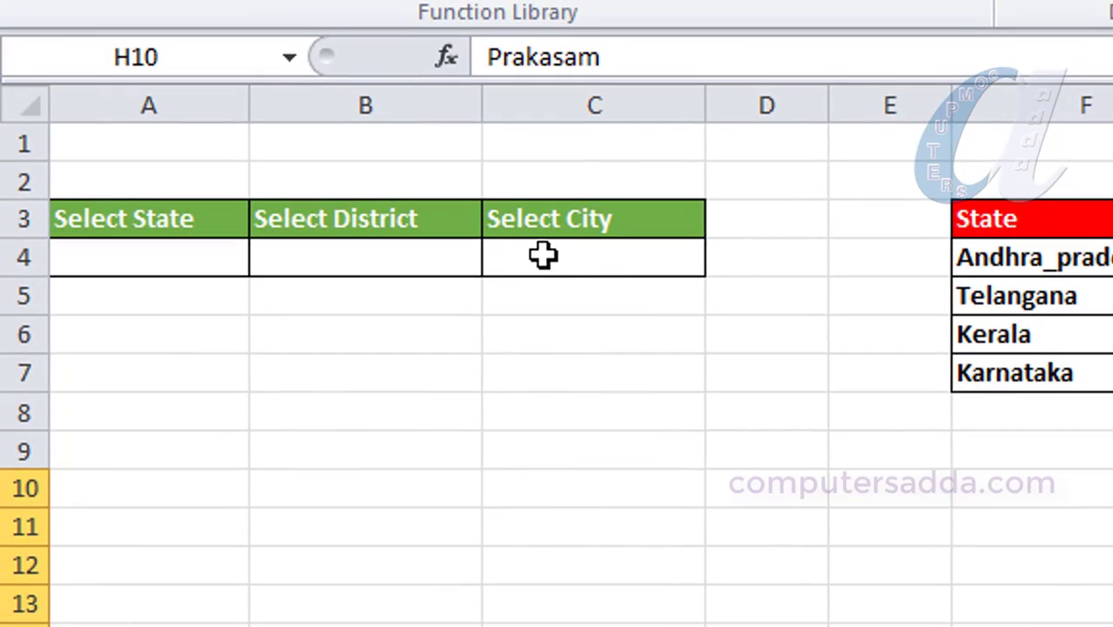
Add a List data validation to the Select City cell C4 with =indirect($B$4) as its source
{"action": "left_click", "coordinate": [551, 256]}
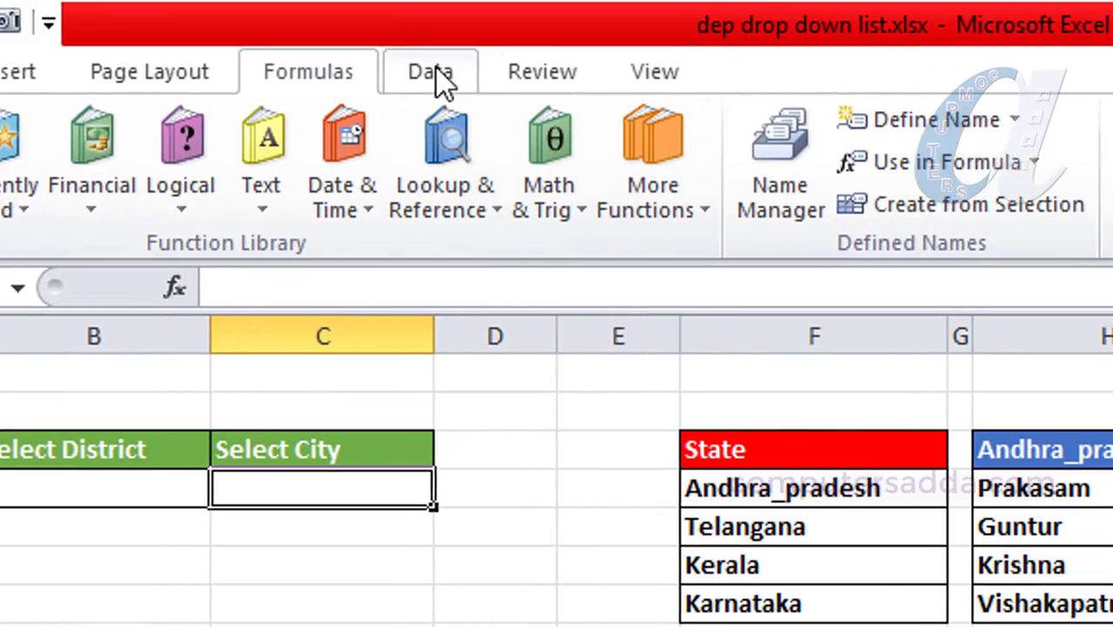
{"action": "left_click", "coordinate": [540, 20]}
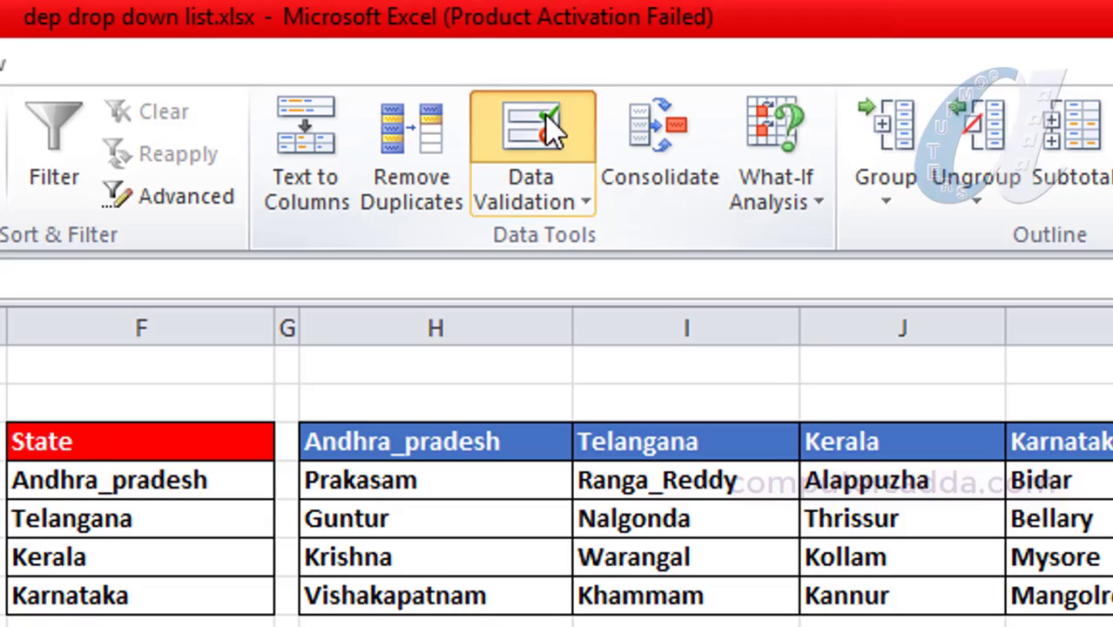
{"action": "left_click", "coordinate": [547, 120]}
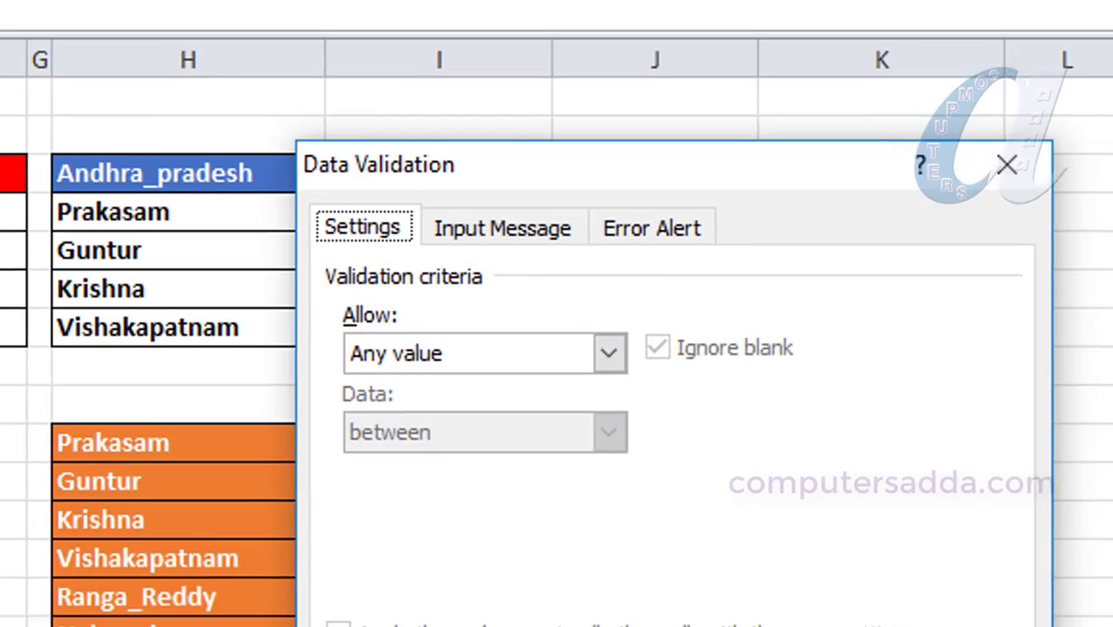
{"action": "left_click", "coordinate": [328, 224]}
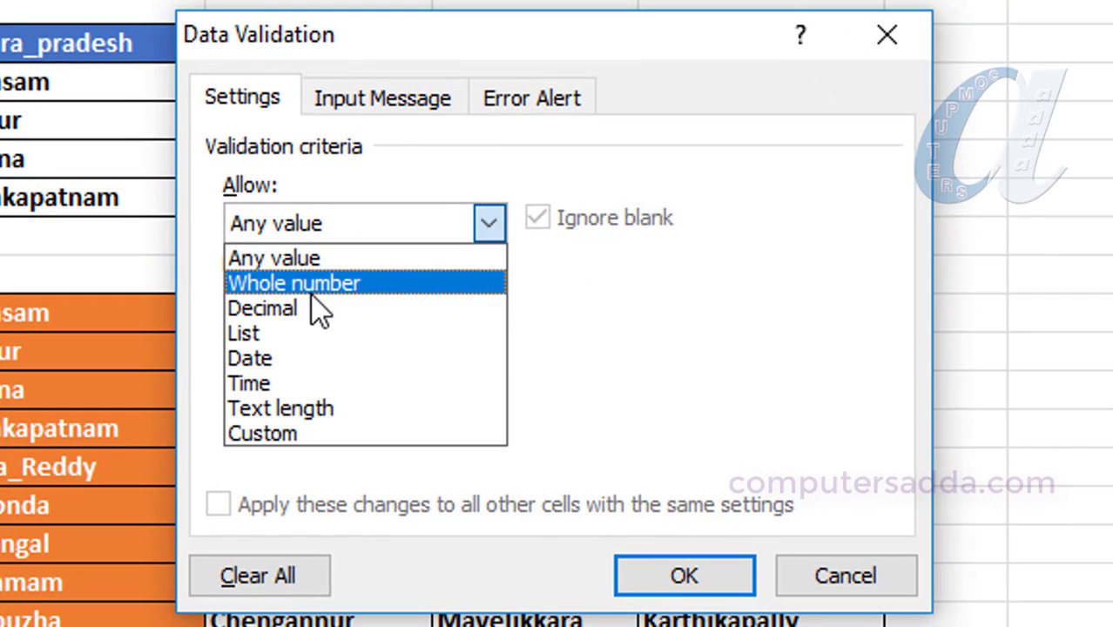
{"action": "left_click", "coordinate": [284, 339]}
{"action": "left_click", "coordinate": [280, 376]}
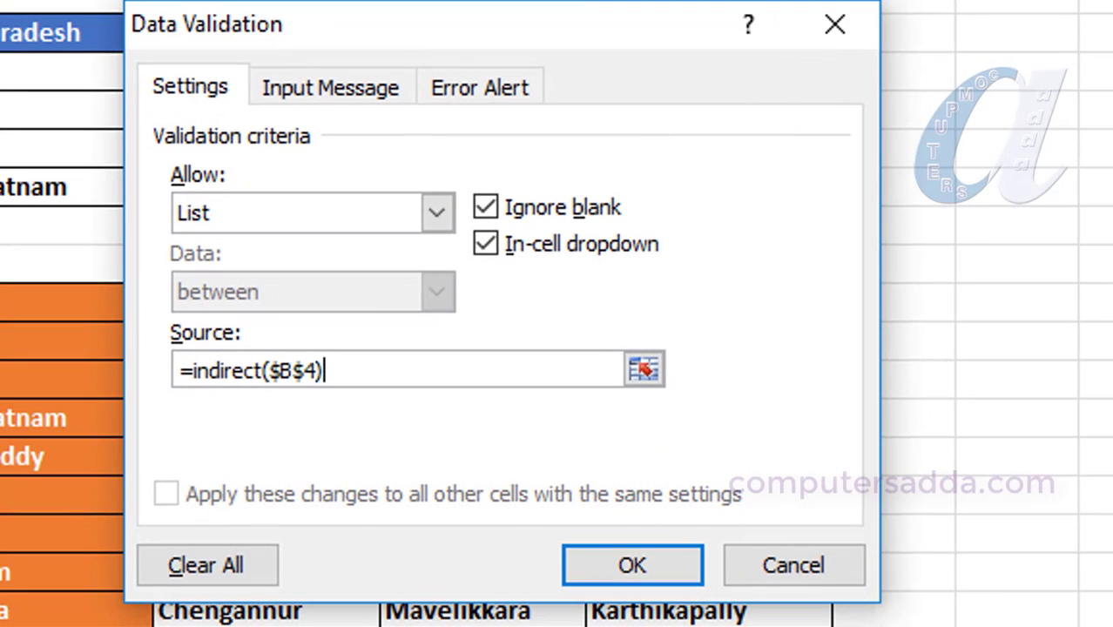
{"action": "left_click", "coordinate": [633, 566]}
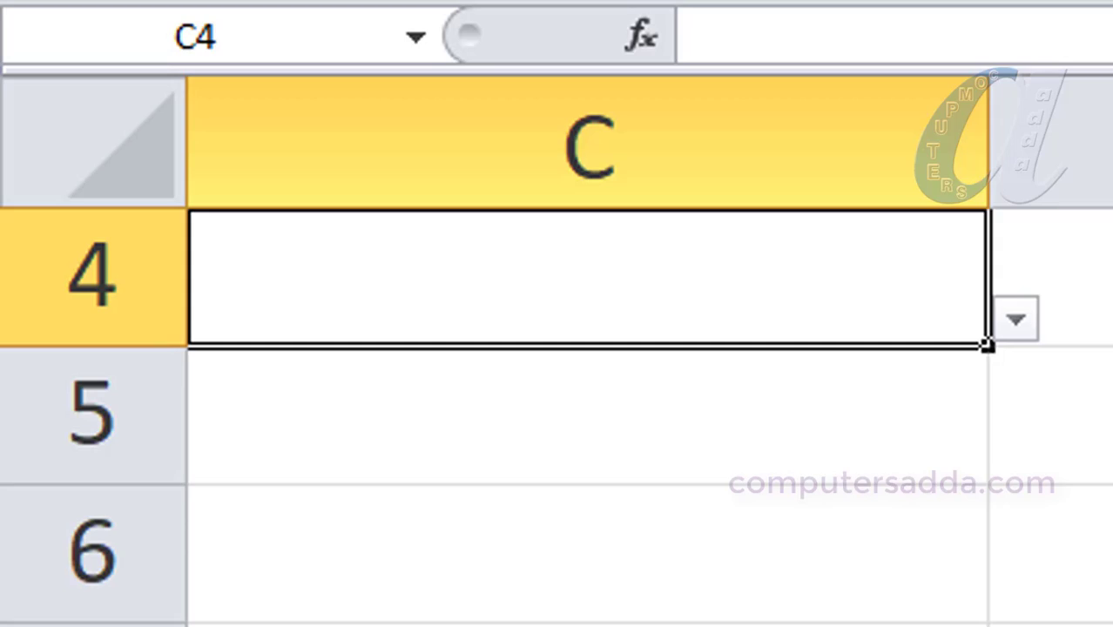
Test the drop-downs in row 4 by choosing state Telangana, district Warangal and city Hanmkonda
{"action": "left_click", "coordinate": [236, 296]}
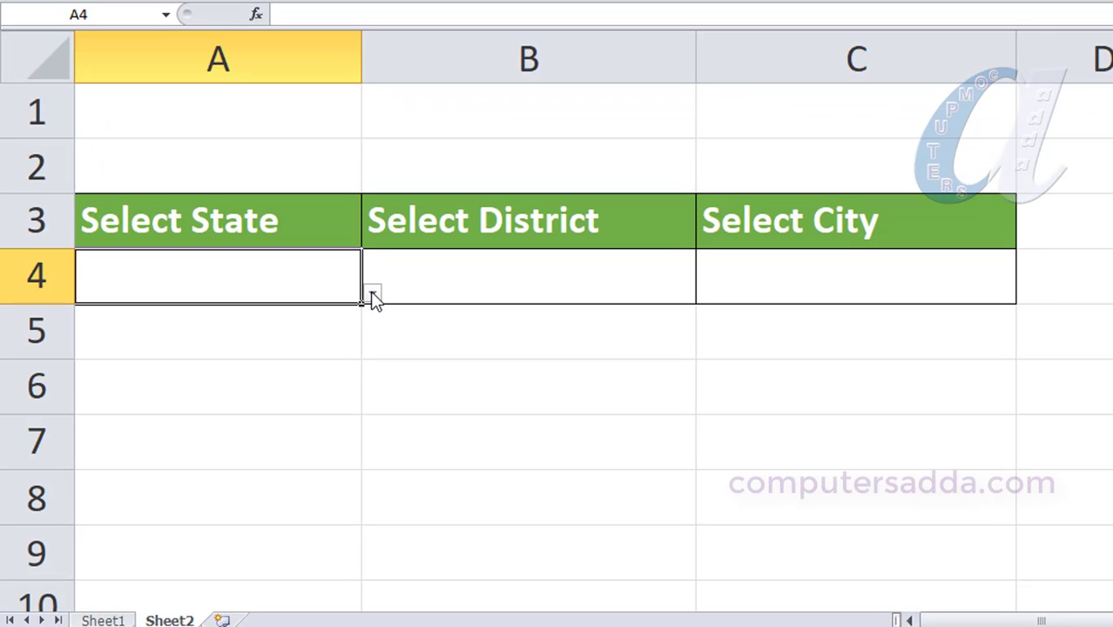
{"action": "left_click", "coordinate": [373, 294]}
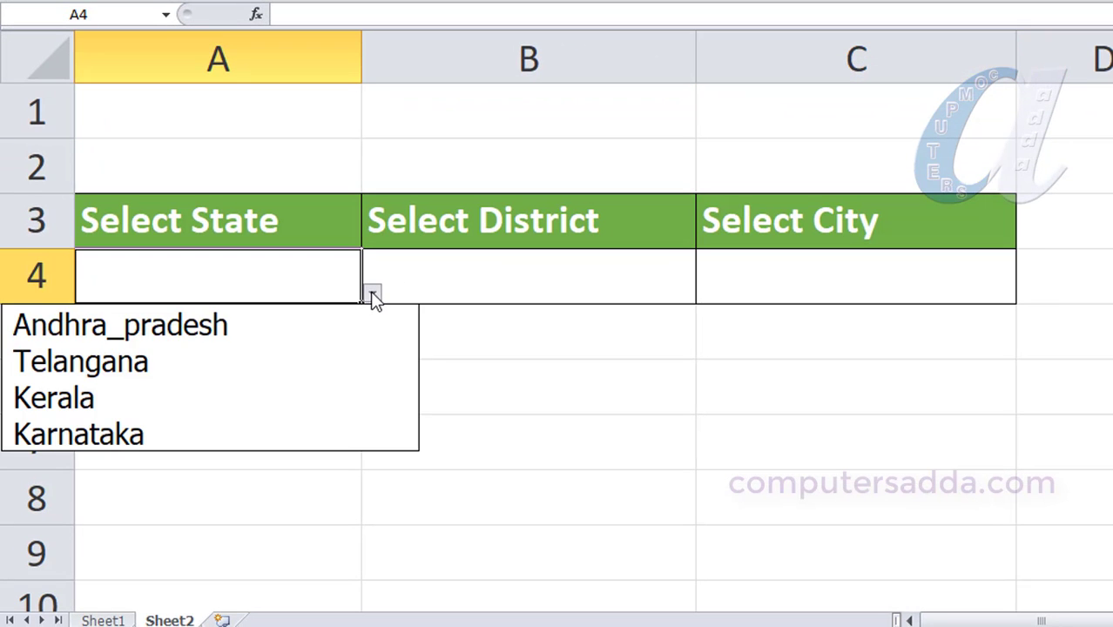
{"action": "left_click", "coordinate": [145, 366]}
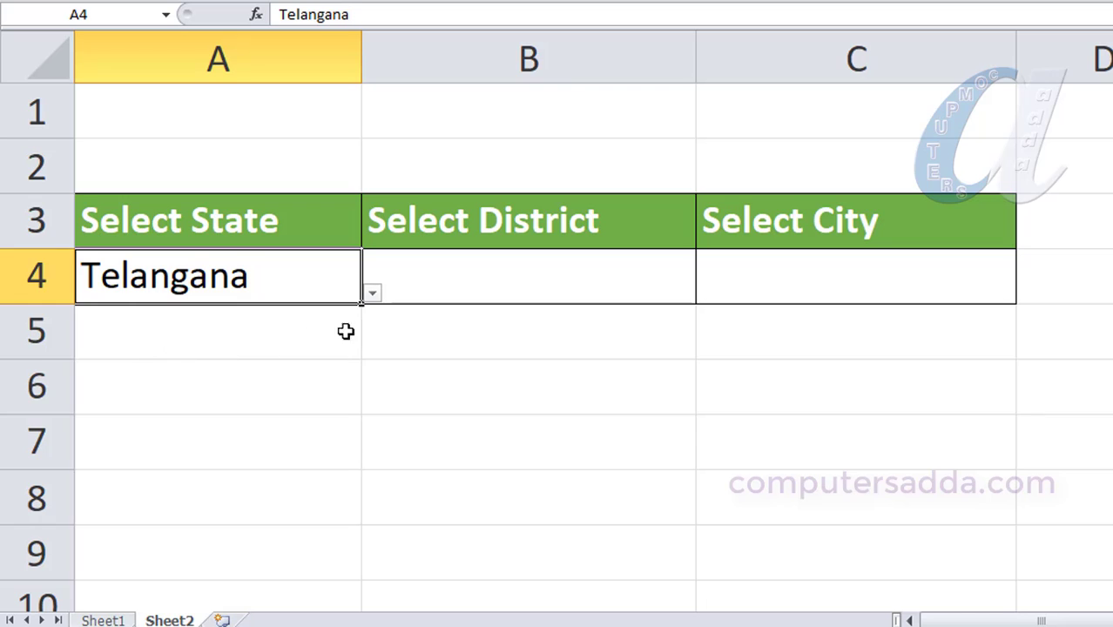
{"action": "left_click", "coordinate": [484, 281]}
{"action": "left_click", "coordinate": [706, 296]}
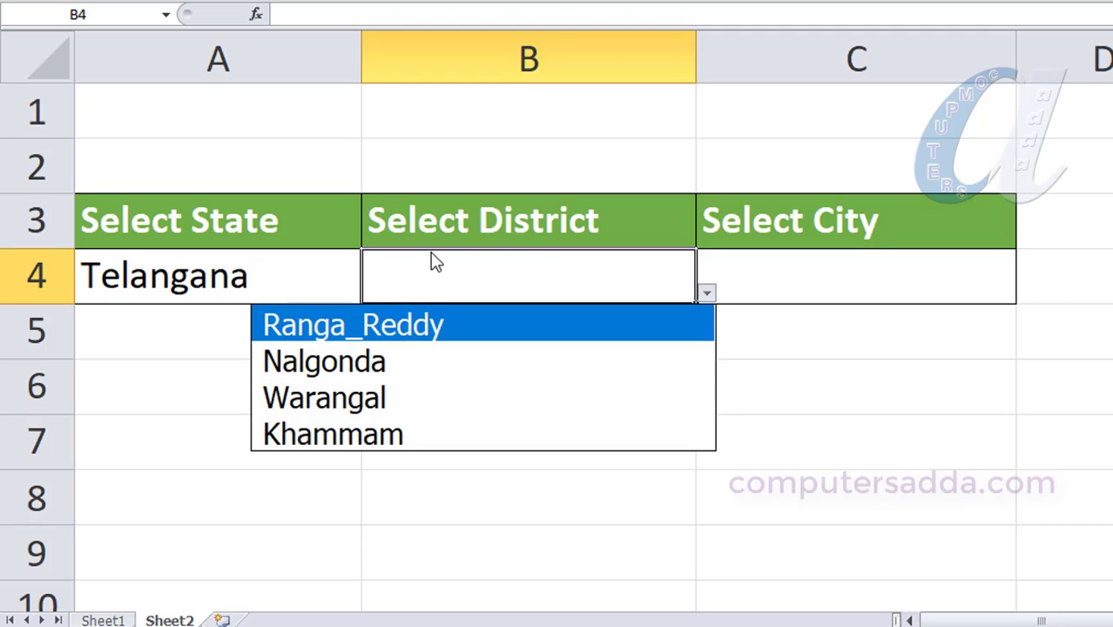
{"action": "left_click", "coordinate": [336, 390]}
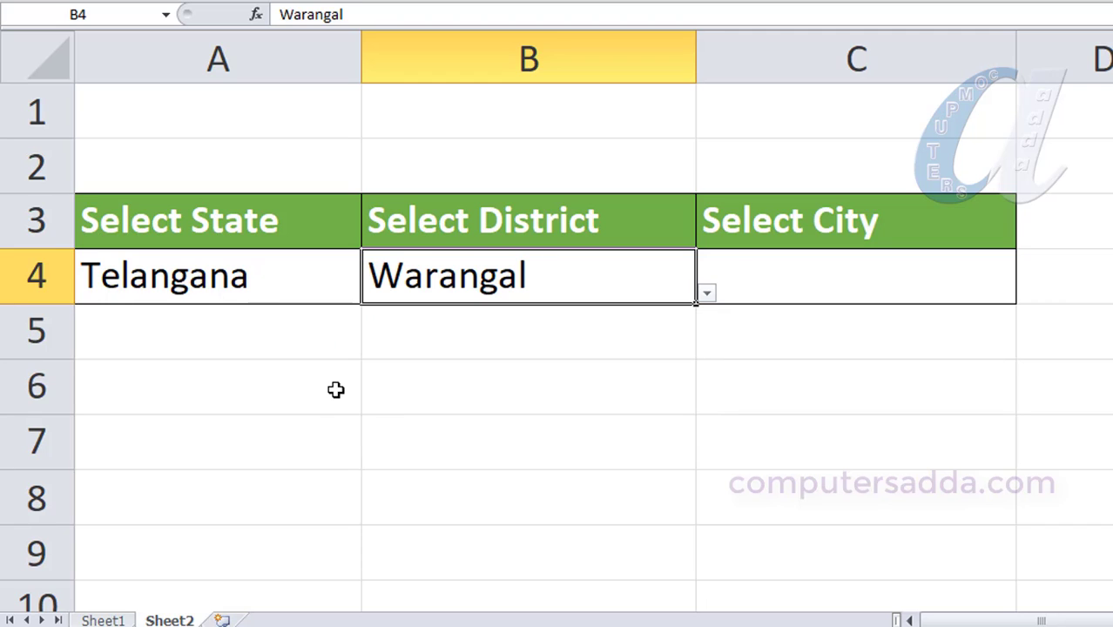
{"action": "left_click", "coordinate": [887, 271]}
{"action": "left_click", "coordinate": [1028, 297]}
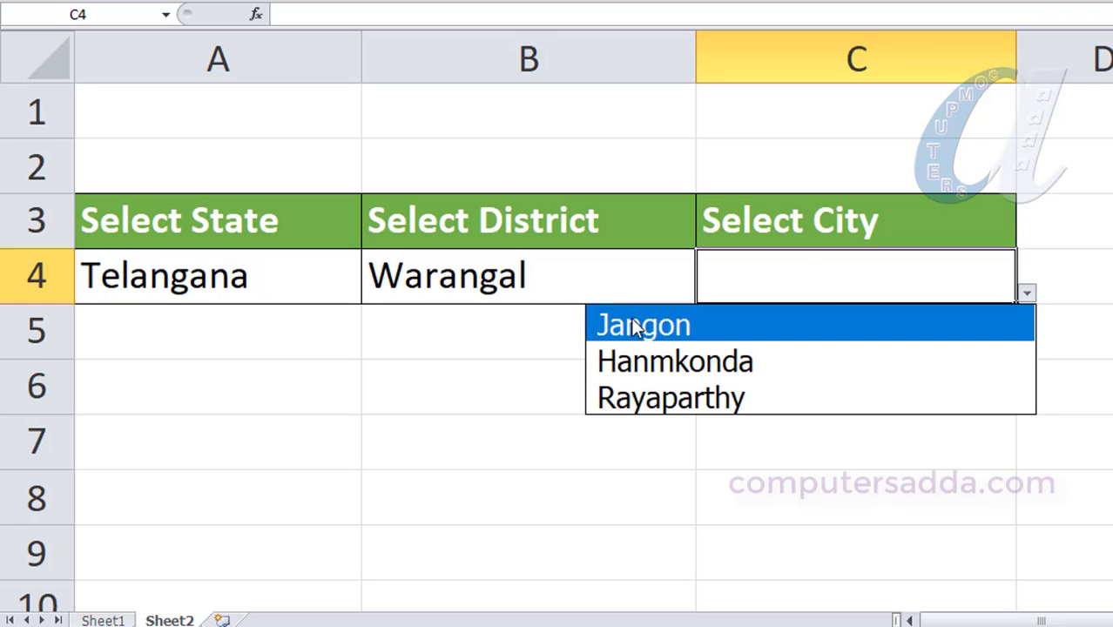
{"action": "left_click", "coordinate": [642, 362]}
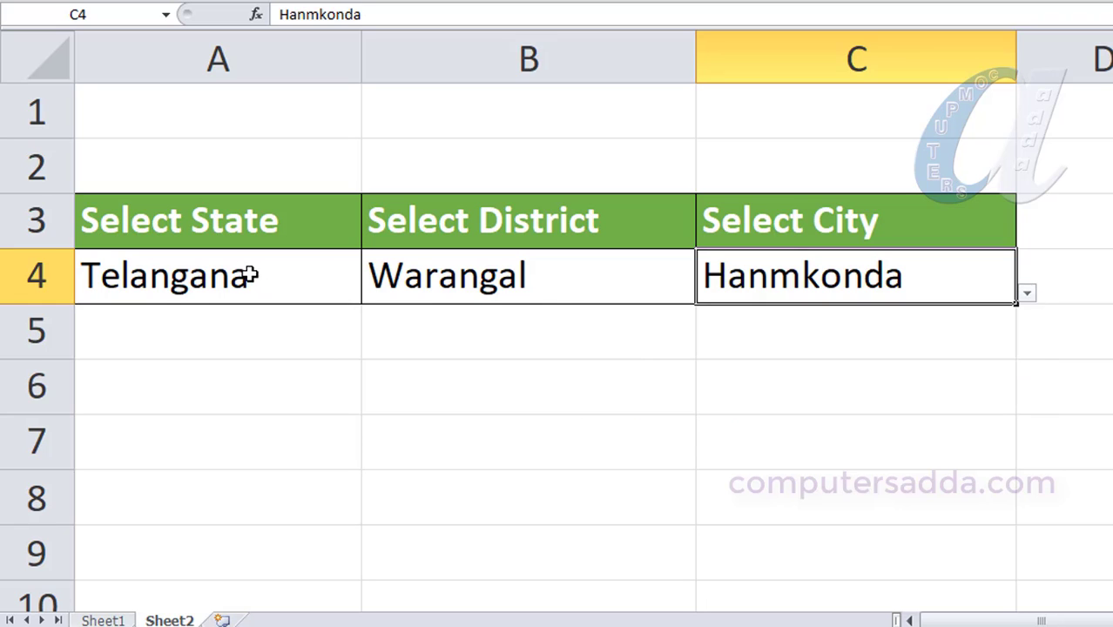
Change the district in B4 to Khammam and check which cities the C4 drop-down offers
{"action": "left_click", "coordinate": [545, 277]}
{"action": "left_click", "coordinate": [707, 294]}
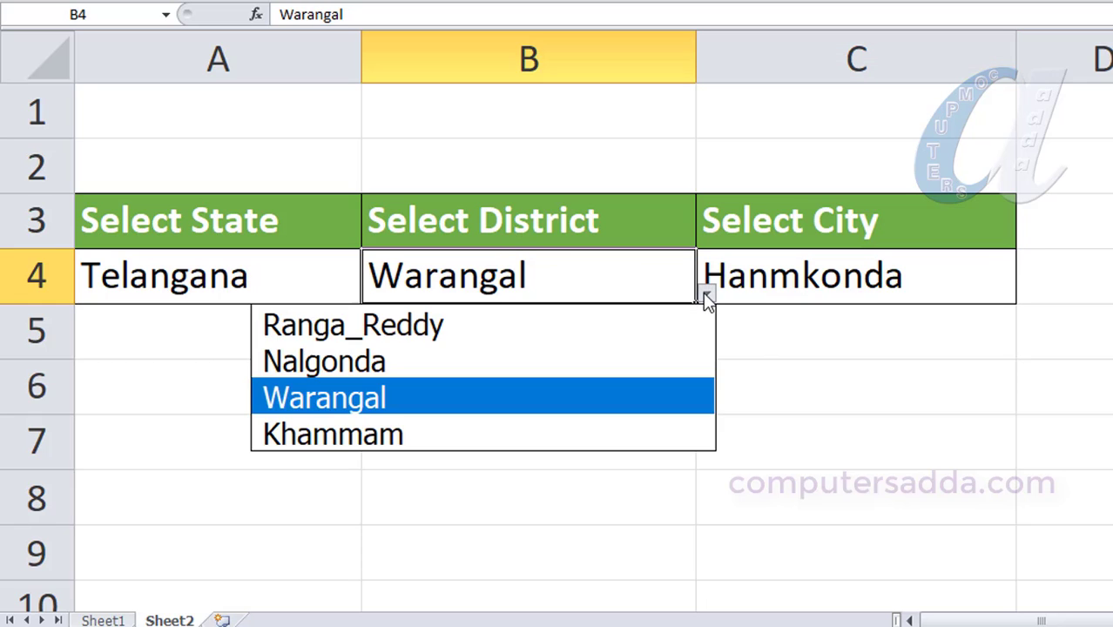
{"action": "left_click", "coordinate": [323, 435]}
{"action": "left_click", "coordinate": [926, 283]}
{"action": "left_click", "coordinate": [1028, 293]}
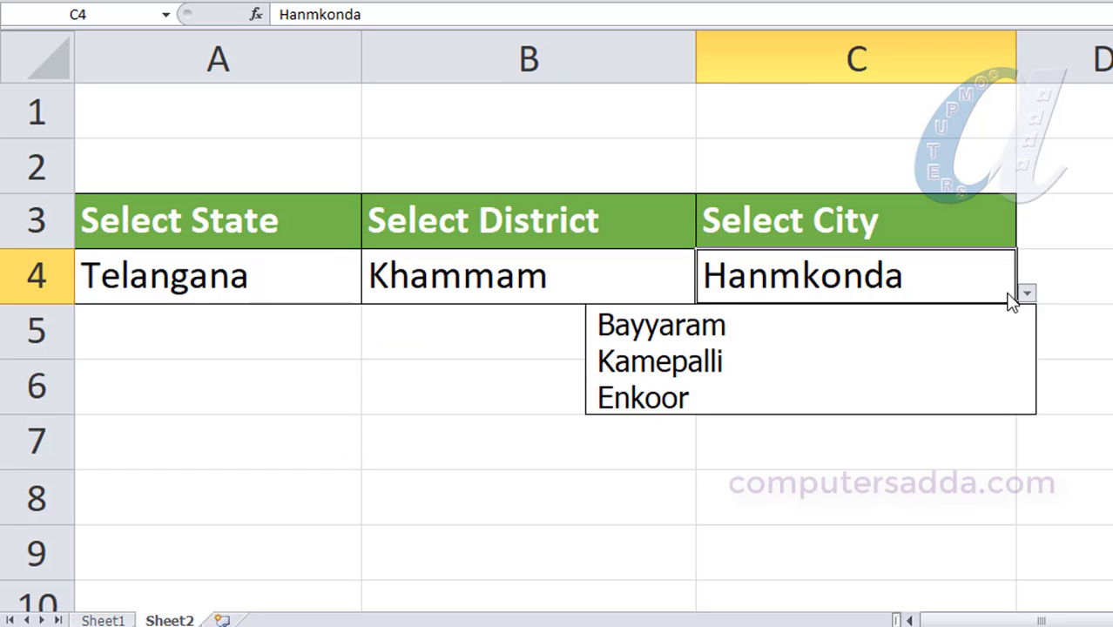
{"action": "left_click", "coordinate": [222, 275]}
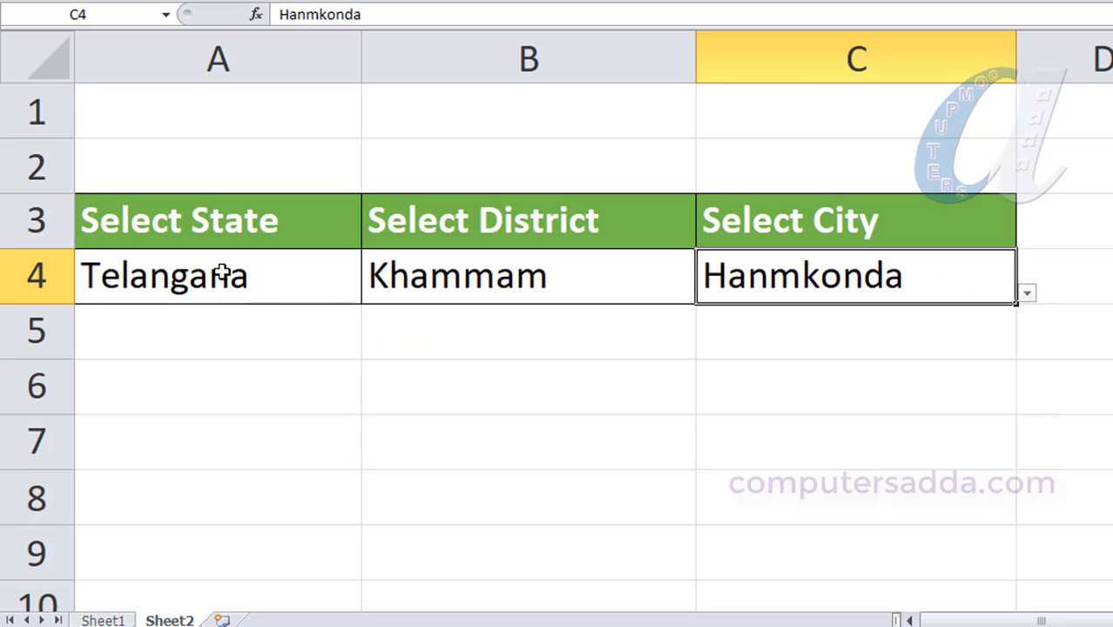
Set the state in A4 to Karnataka and the district in B4 to Mysore from their drop-down lists
{"action": "left_click", "coordinate": [222, 274]}
{"action": "left_click", "coordinate": [373, 294]}
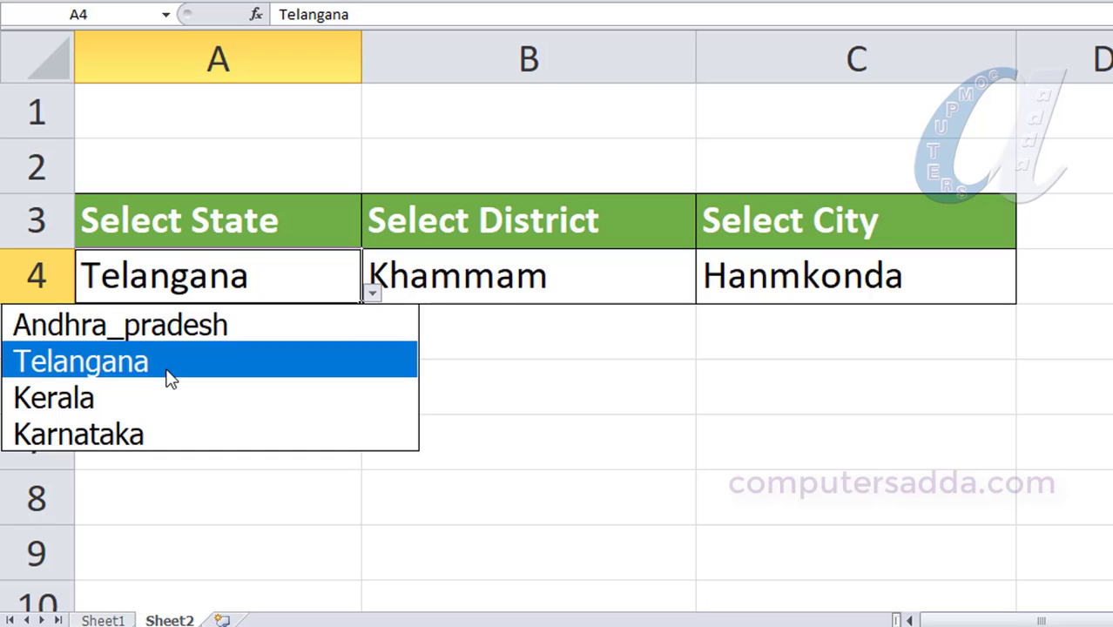
{"action": "left_click", "coordinate": [82, 436]}
{"action": "left_click", "coordinate": [589, 276]}
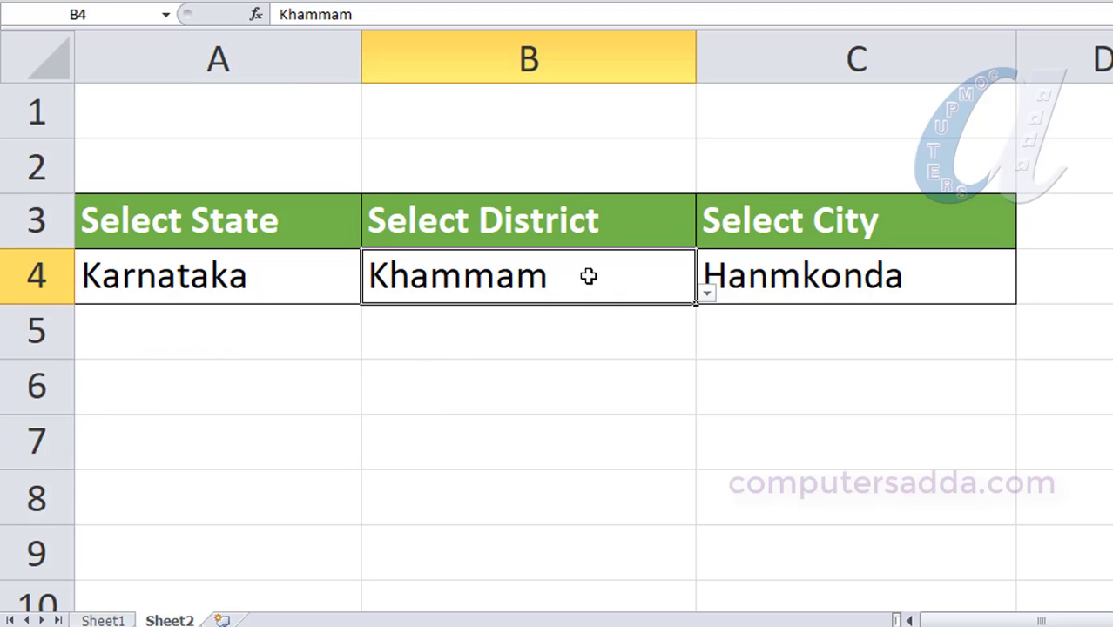
{"action": "left_click", "coordinate": [707, 293]}
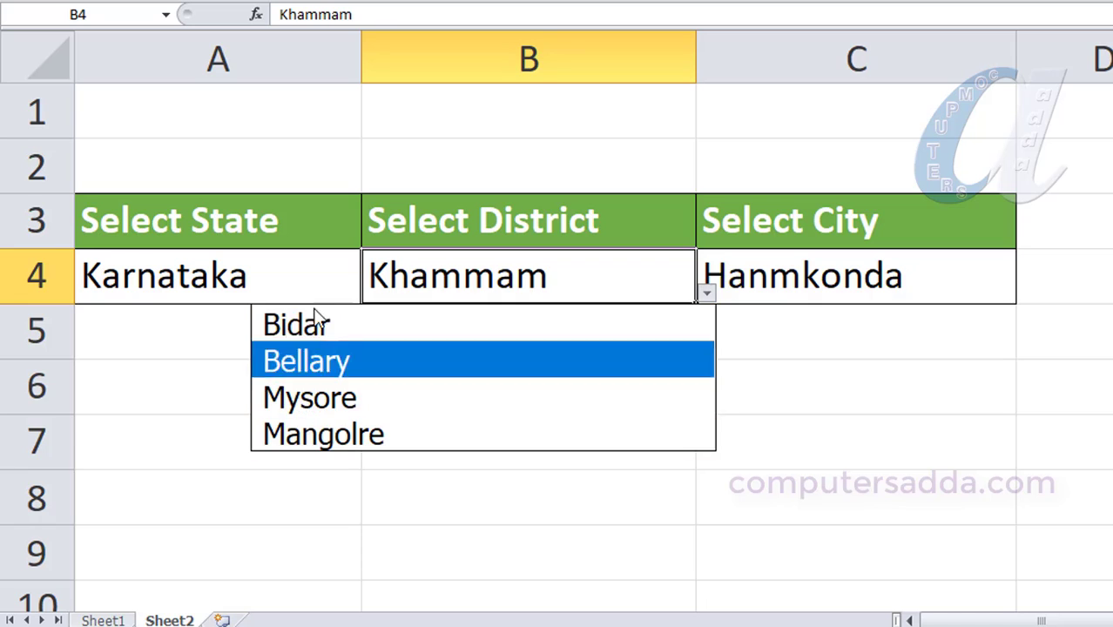
{"action": "left_click", "coordinate": [346, 403]}
Check the city choices that the C4 drop-down offers for Mysore, leaving the city as it is
{"action": "left_click", "coordinate": [887, 285]}
{"action": "left_click", "coordinate": [1024, 294]}
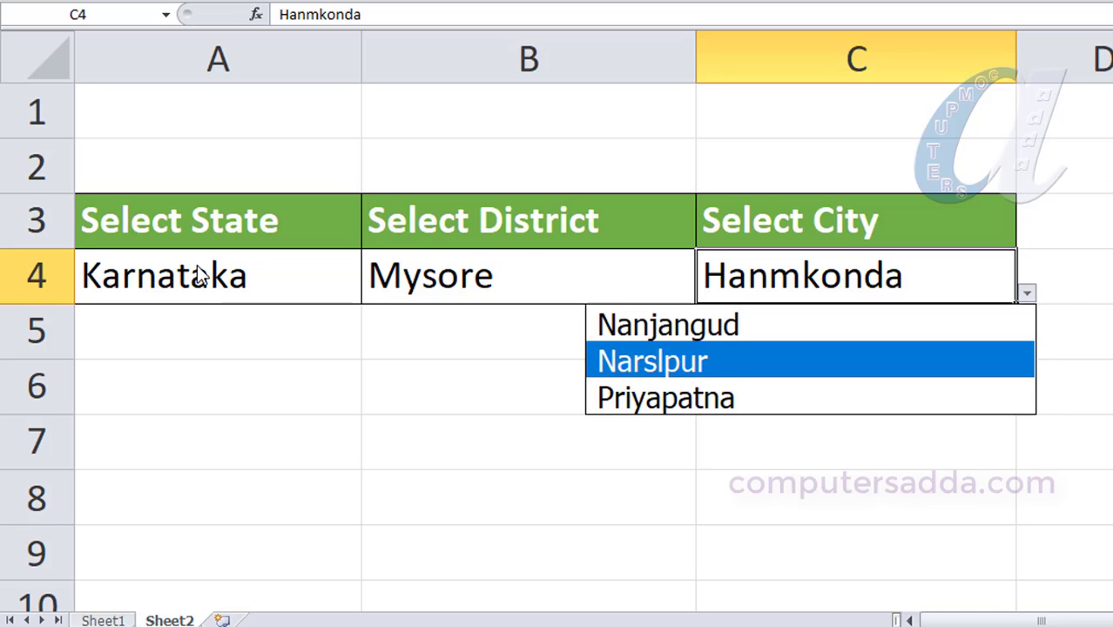
{"action": "left_click", "coordinate": [229, 279]}
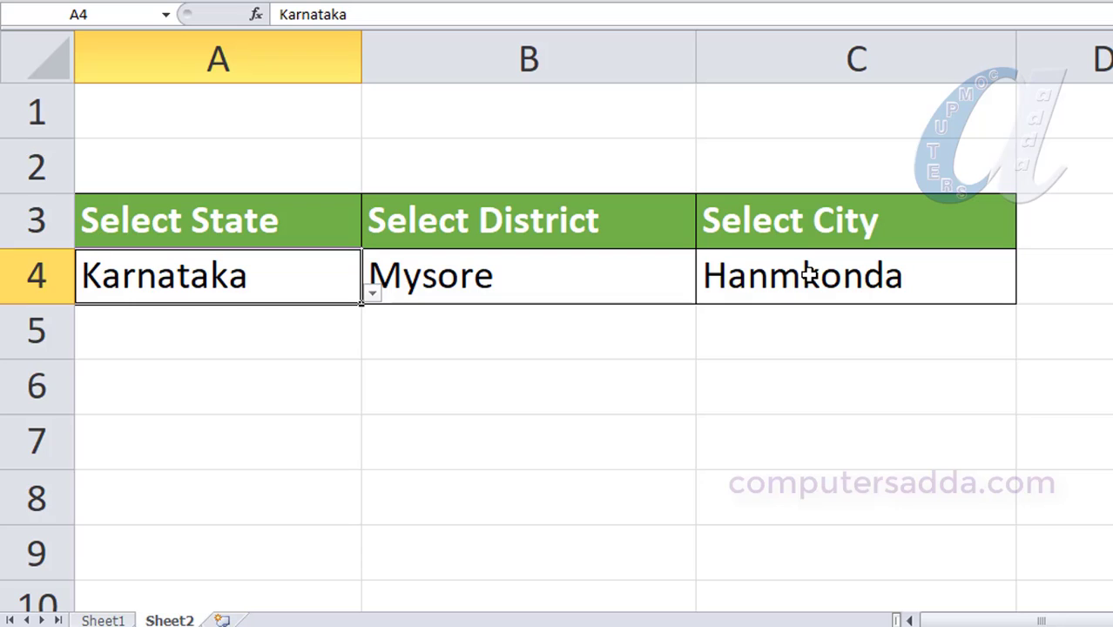